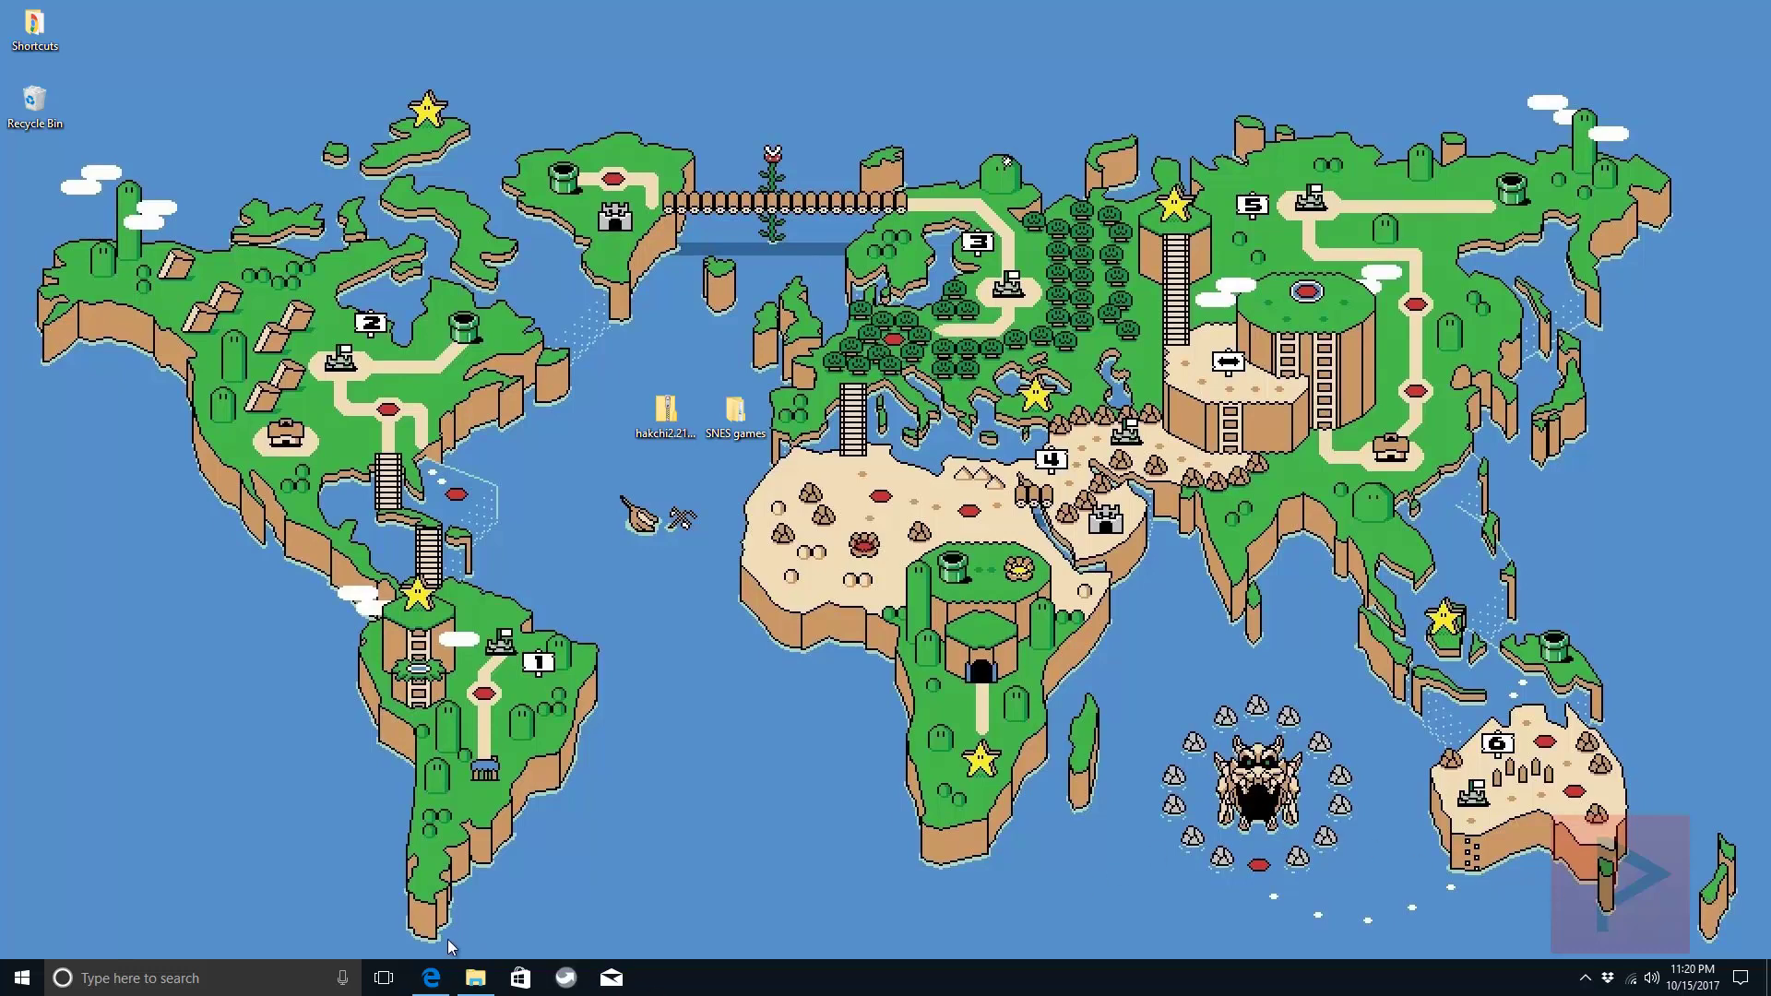
Look over the hakchi2 releases page in the browser, then minimize it to show the desktop
{"action": "left_click", "coordinate": [431, 977]}
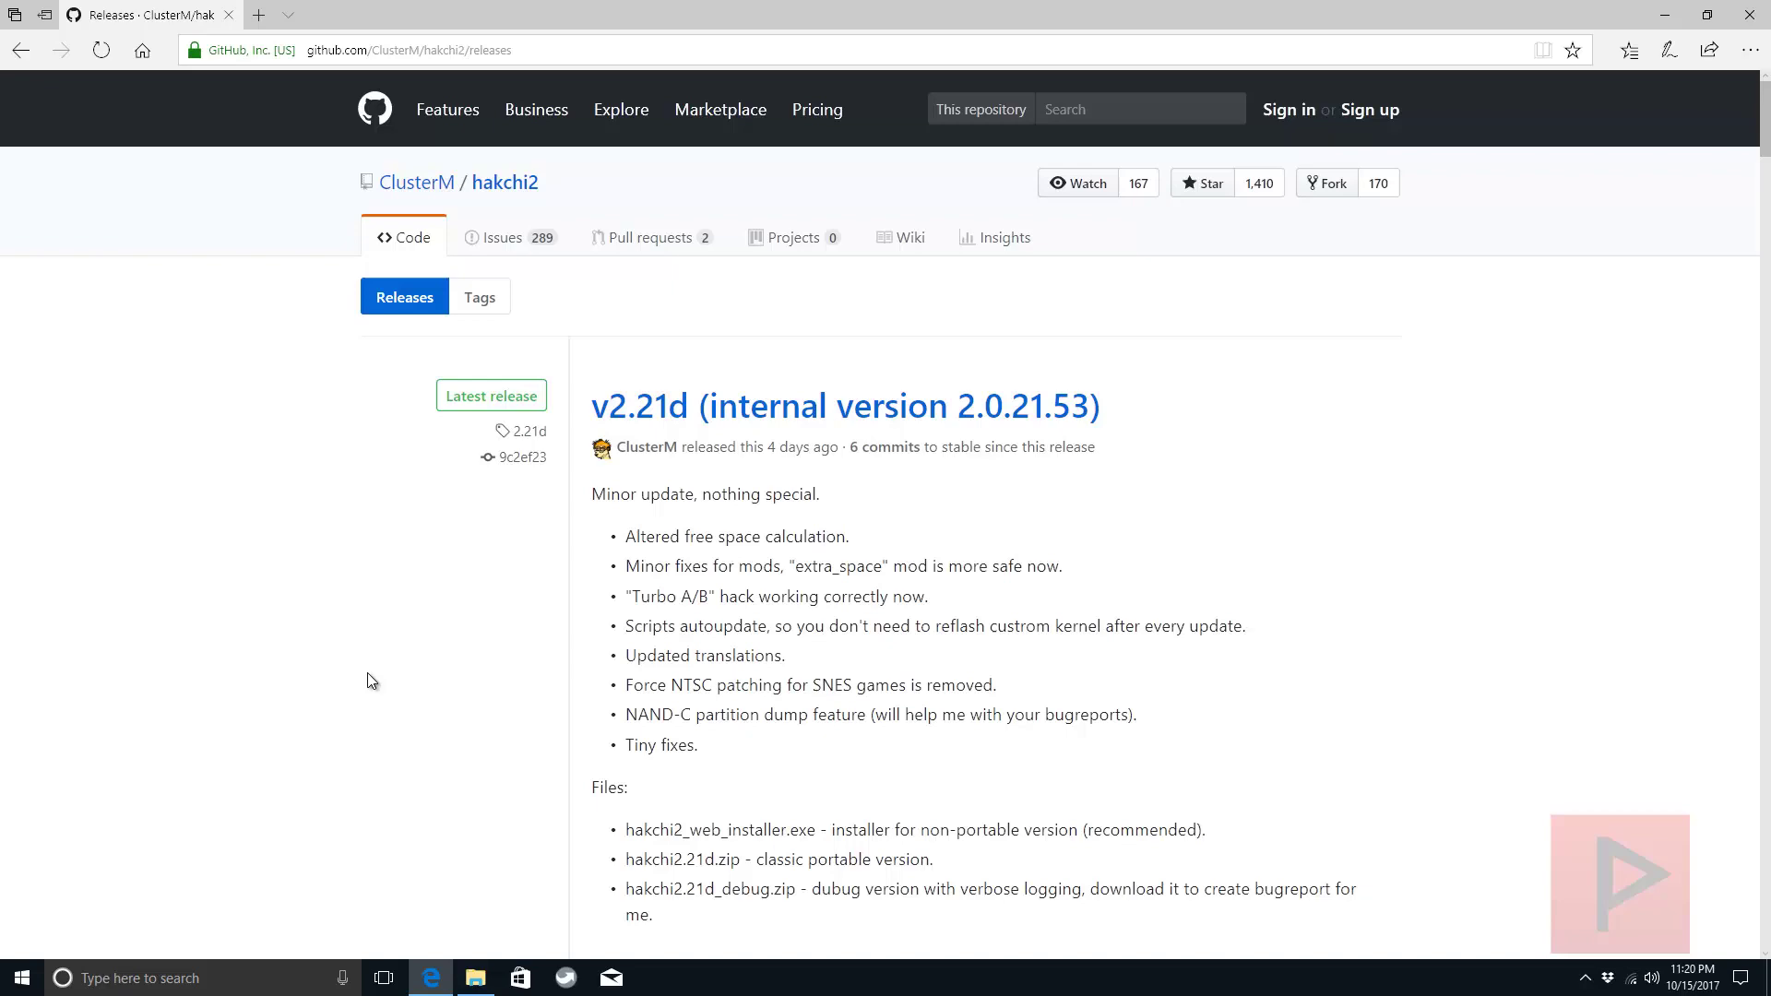
{"action": "scroll", "coordinate": [424, 692], "scroll_direction": "down", "scroll_amount": 6}
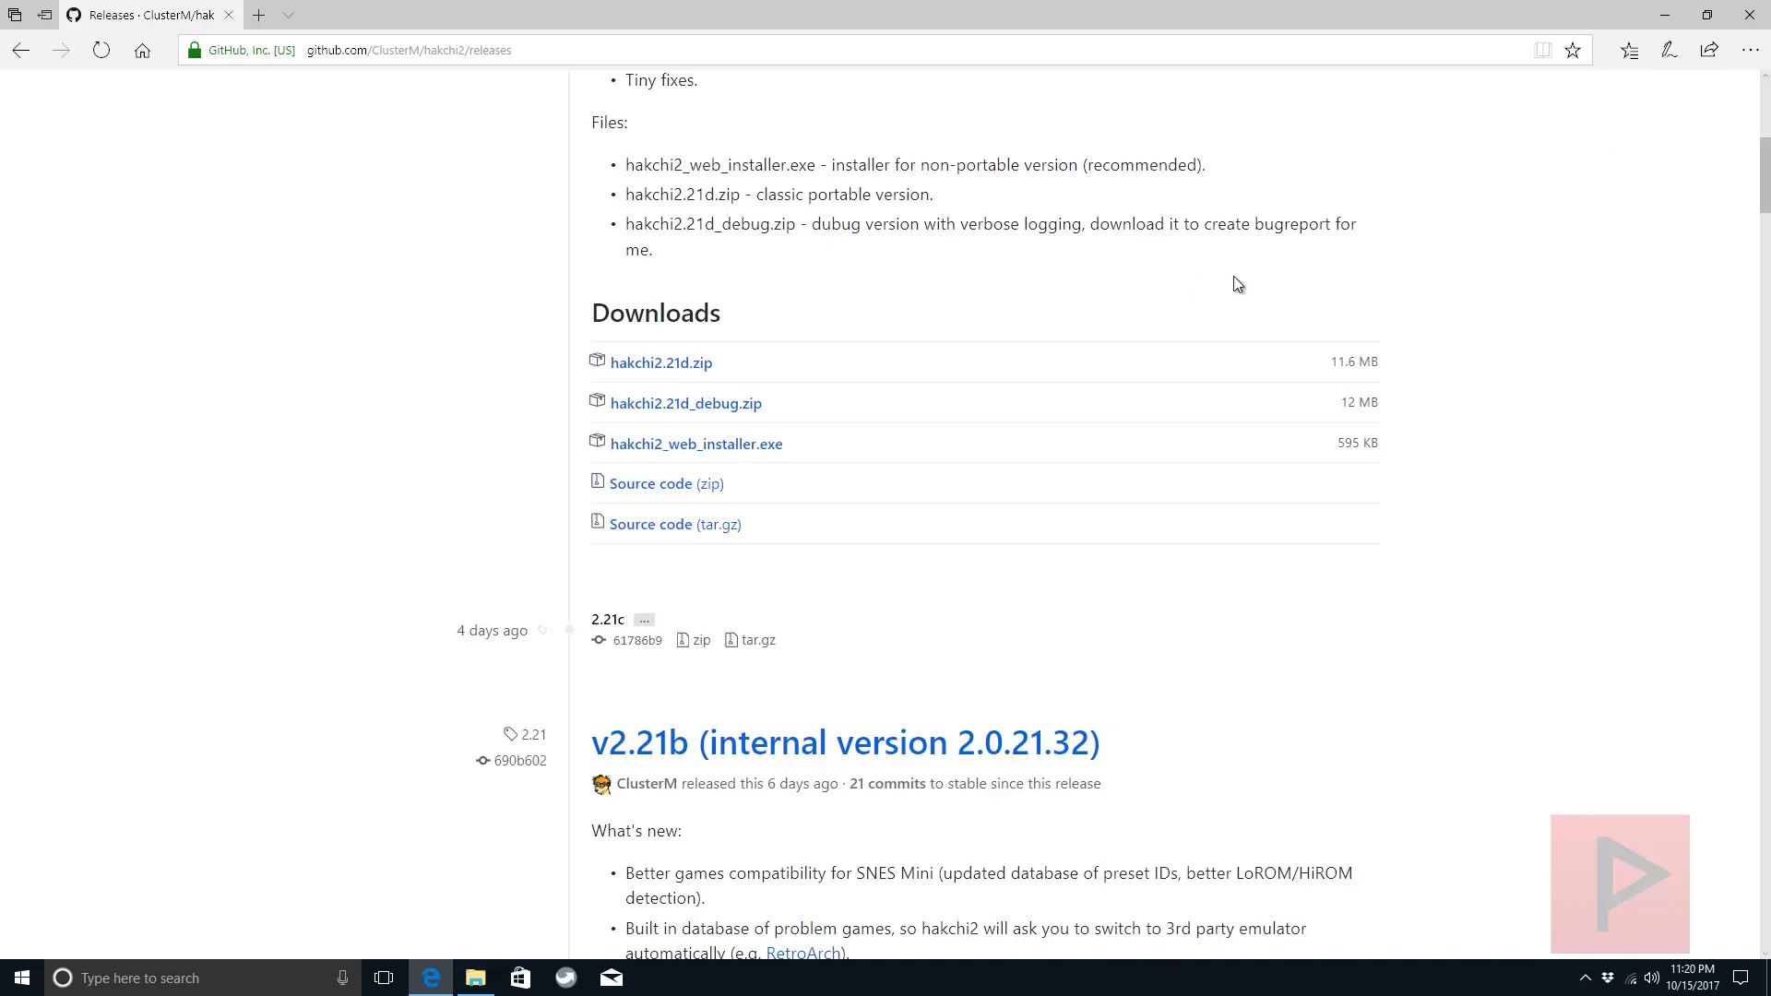
{"action": "left_click", "coordinate": [1660, 10]}
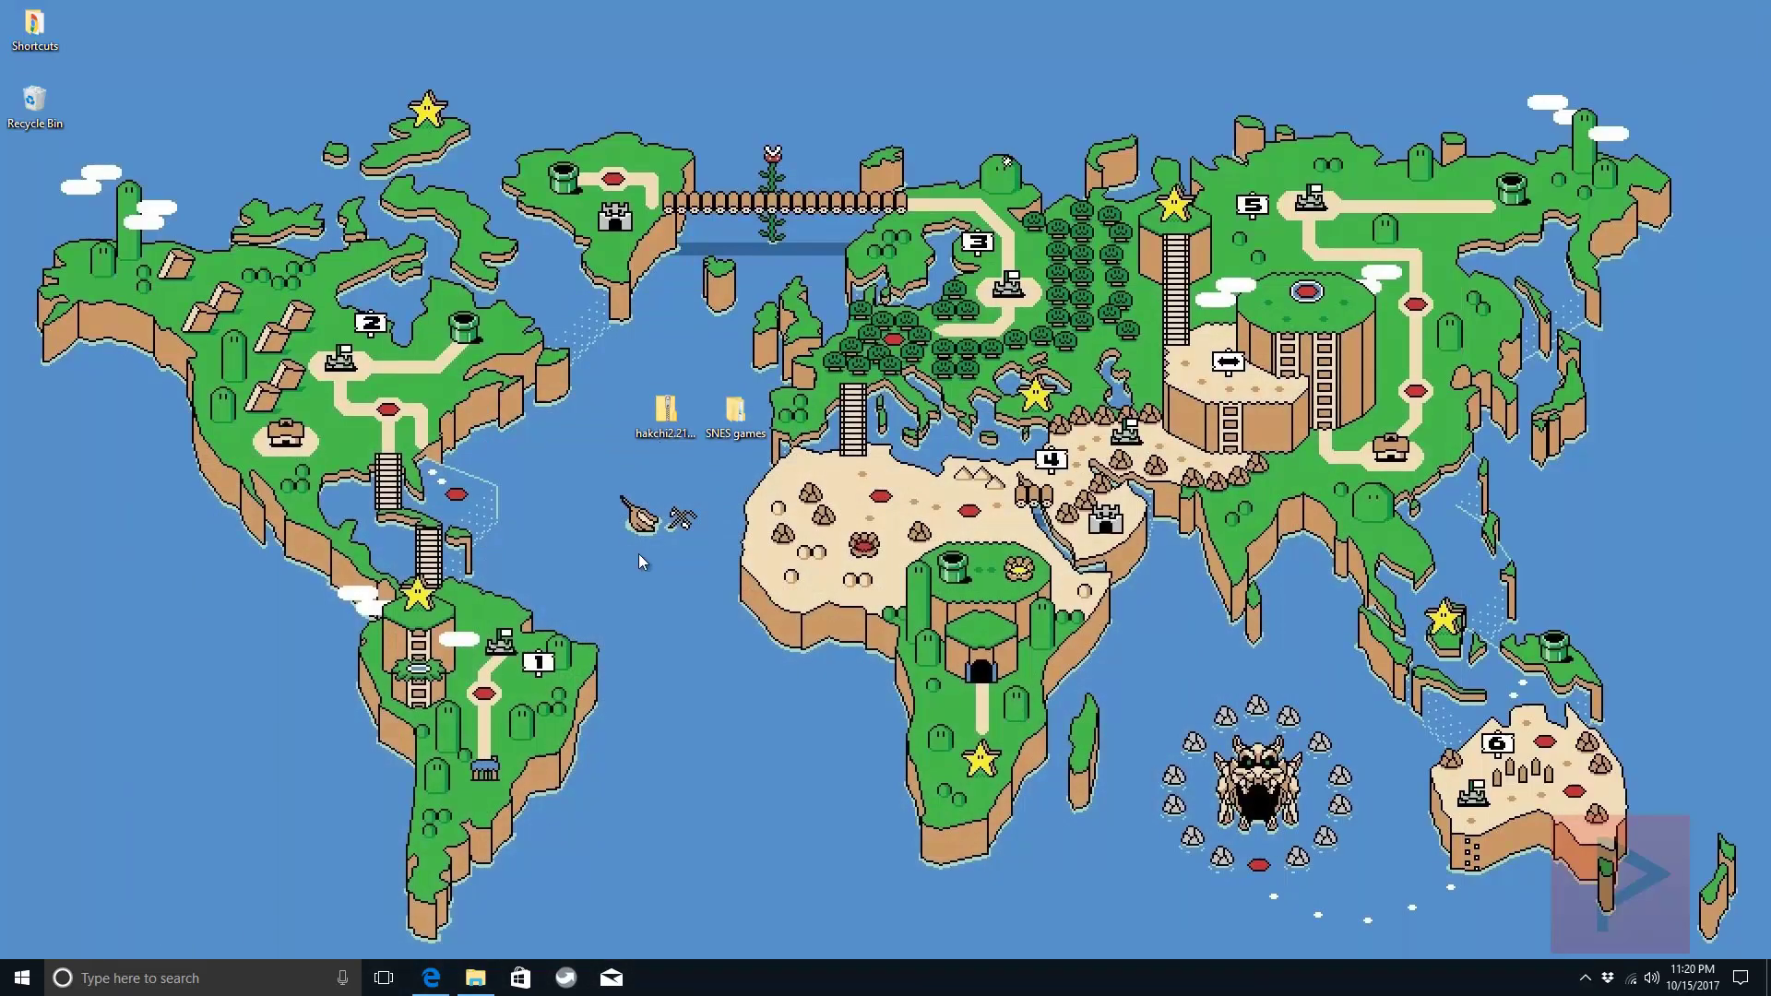
Extract hakchi2.21d.zip in place with 7-Zip into a hakchi2 folder
{"action": "right_click", "coordinate": [657, 420]}
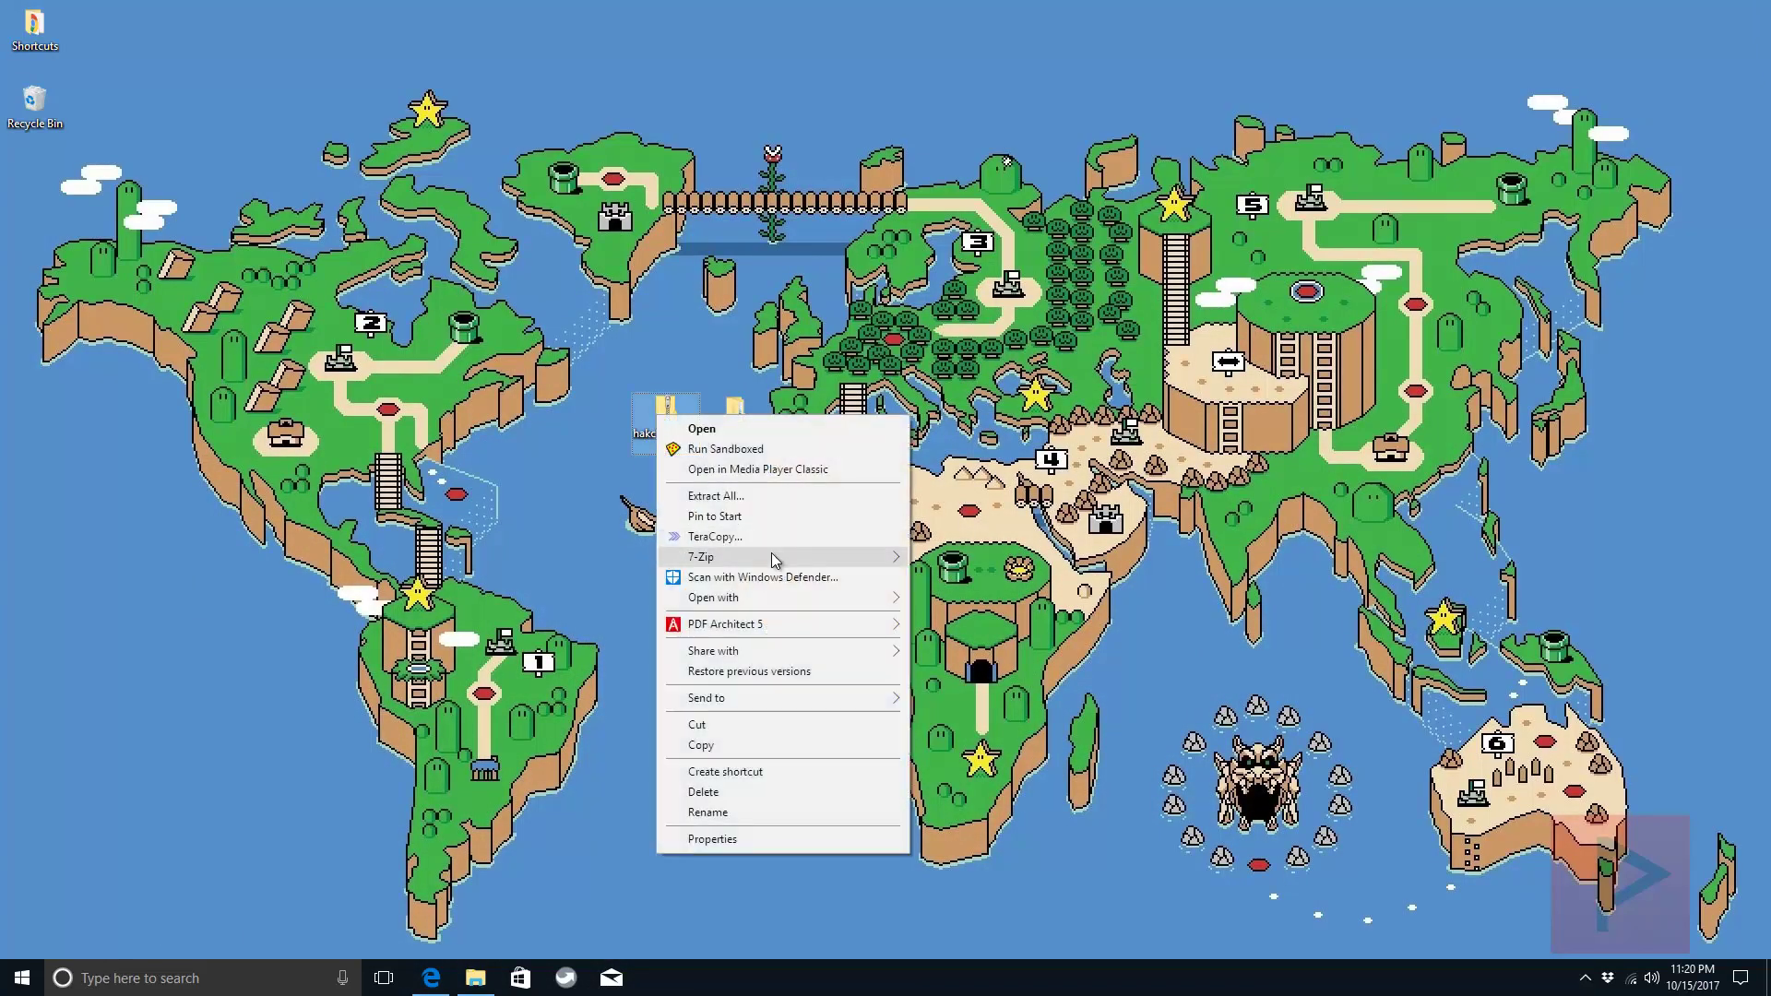
{"action": "mouse_move", "coordinate": [775, 557]}
{"action": "left_click", "coordinate": [964, 601]}
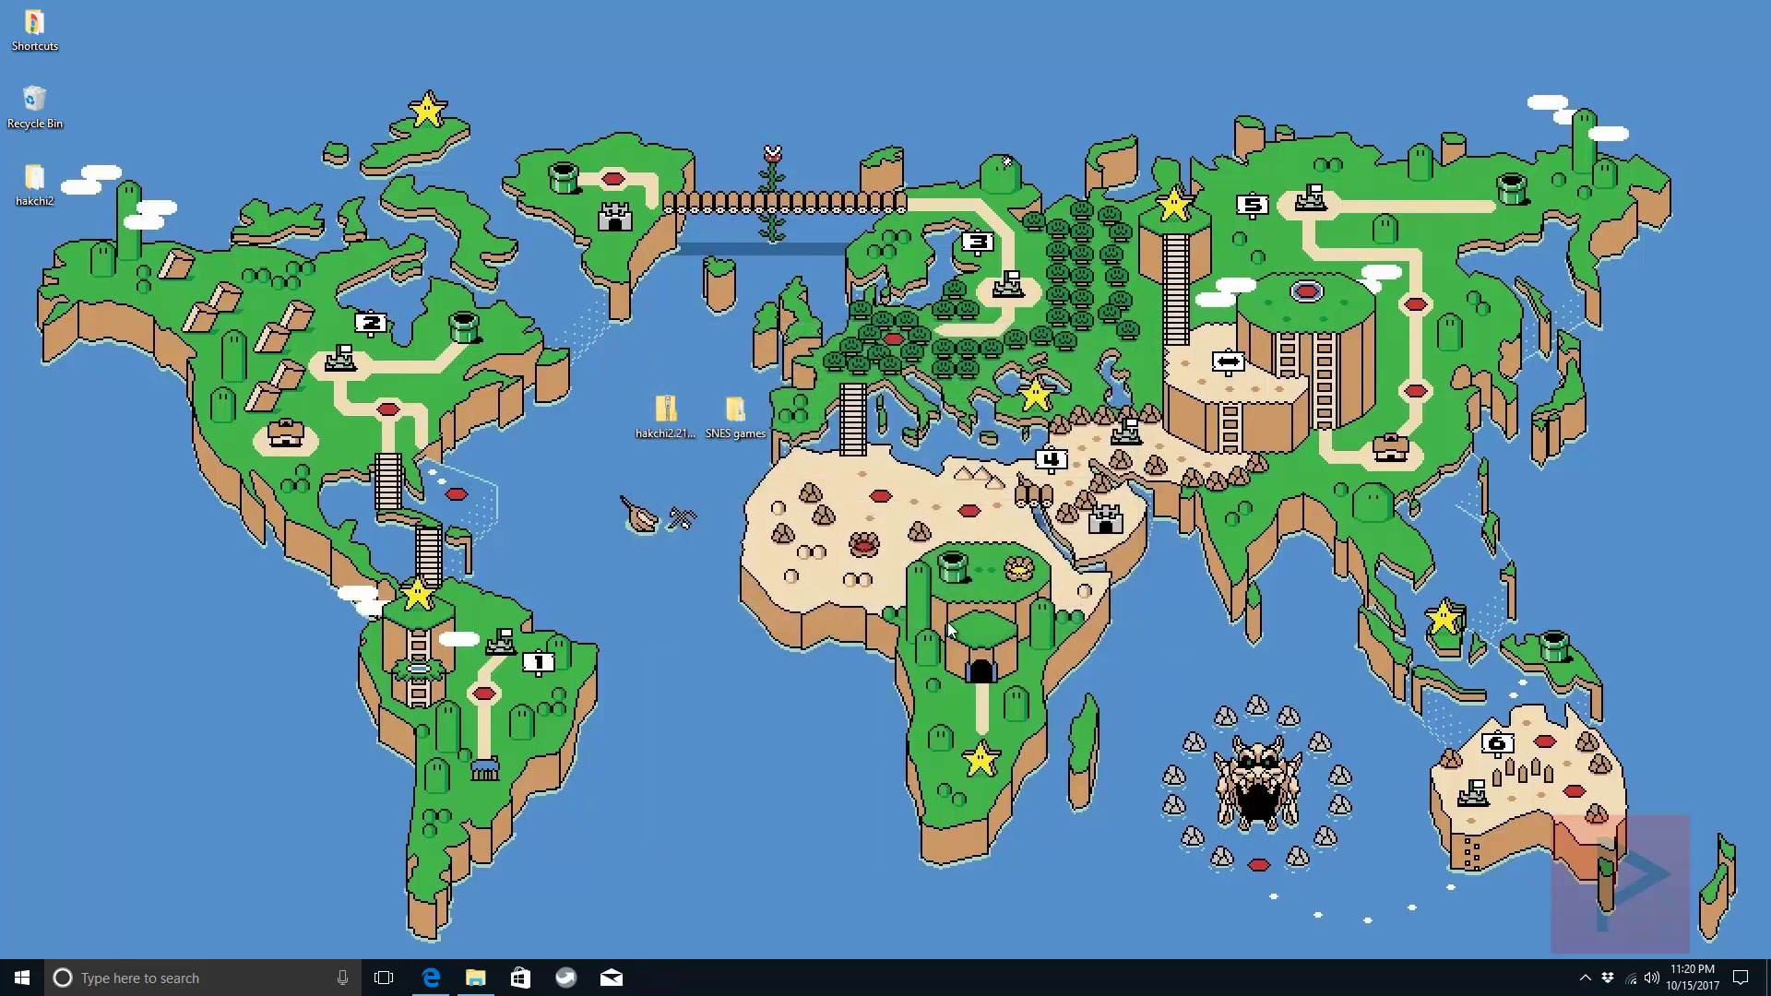
Check the game zips in the SNES games folder, then place the hakchi2 folder mid-desktop
{"action": "double_click", "coordinate": [735, 412]}
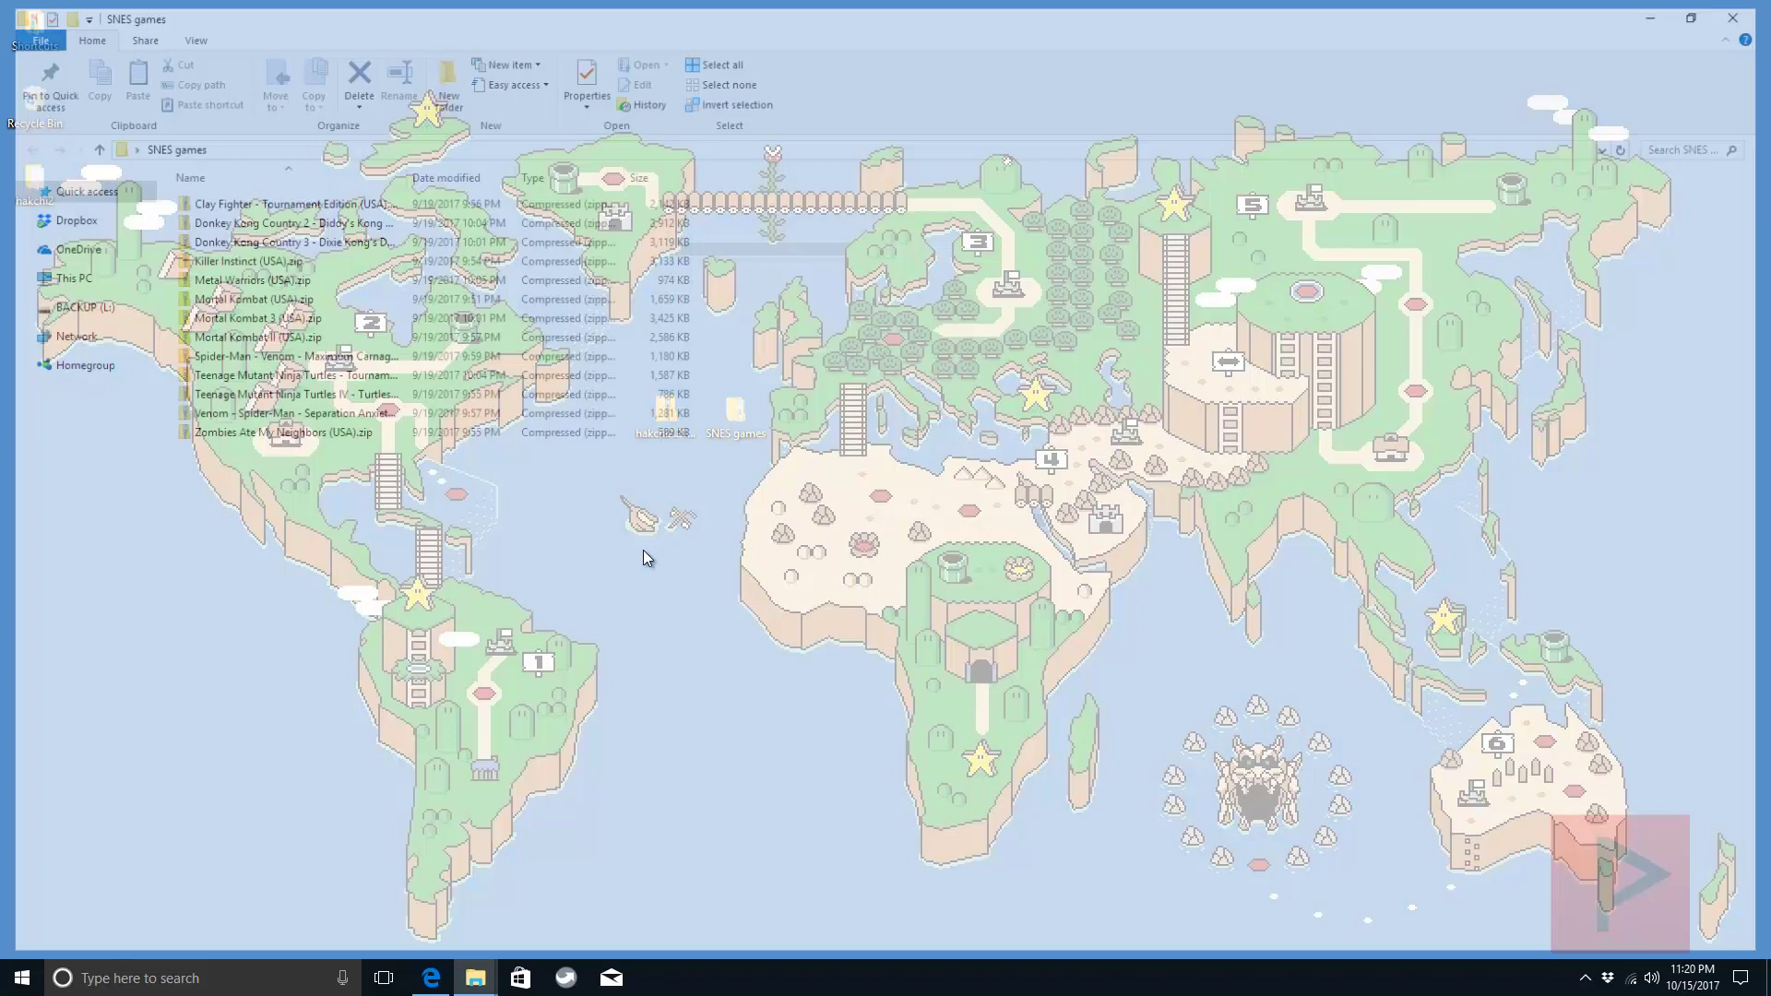
{"action": "left_click_drag", "start_coordinate": [509, 628], "coordinate": [332, 137]}
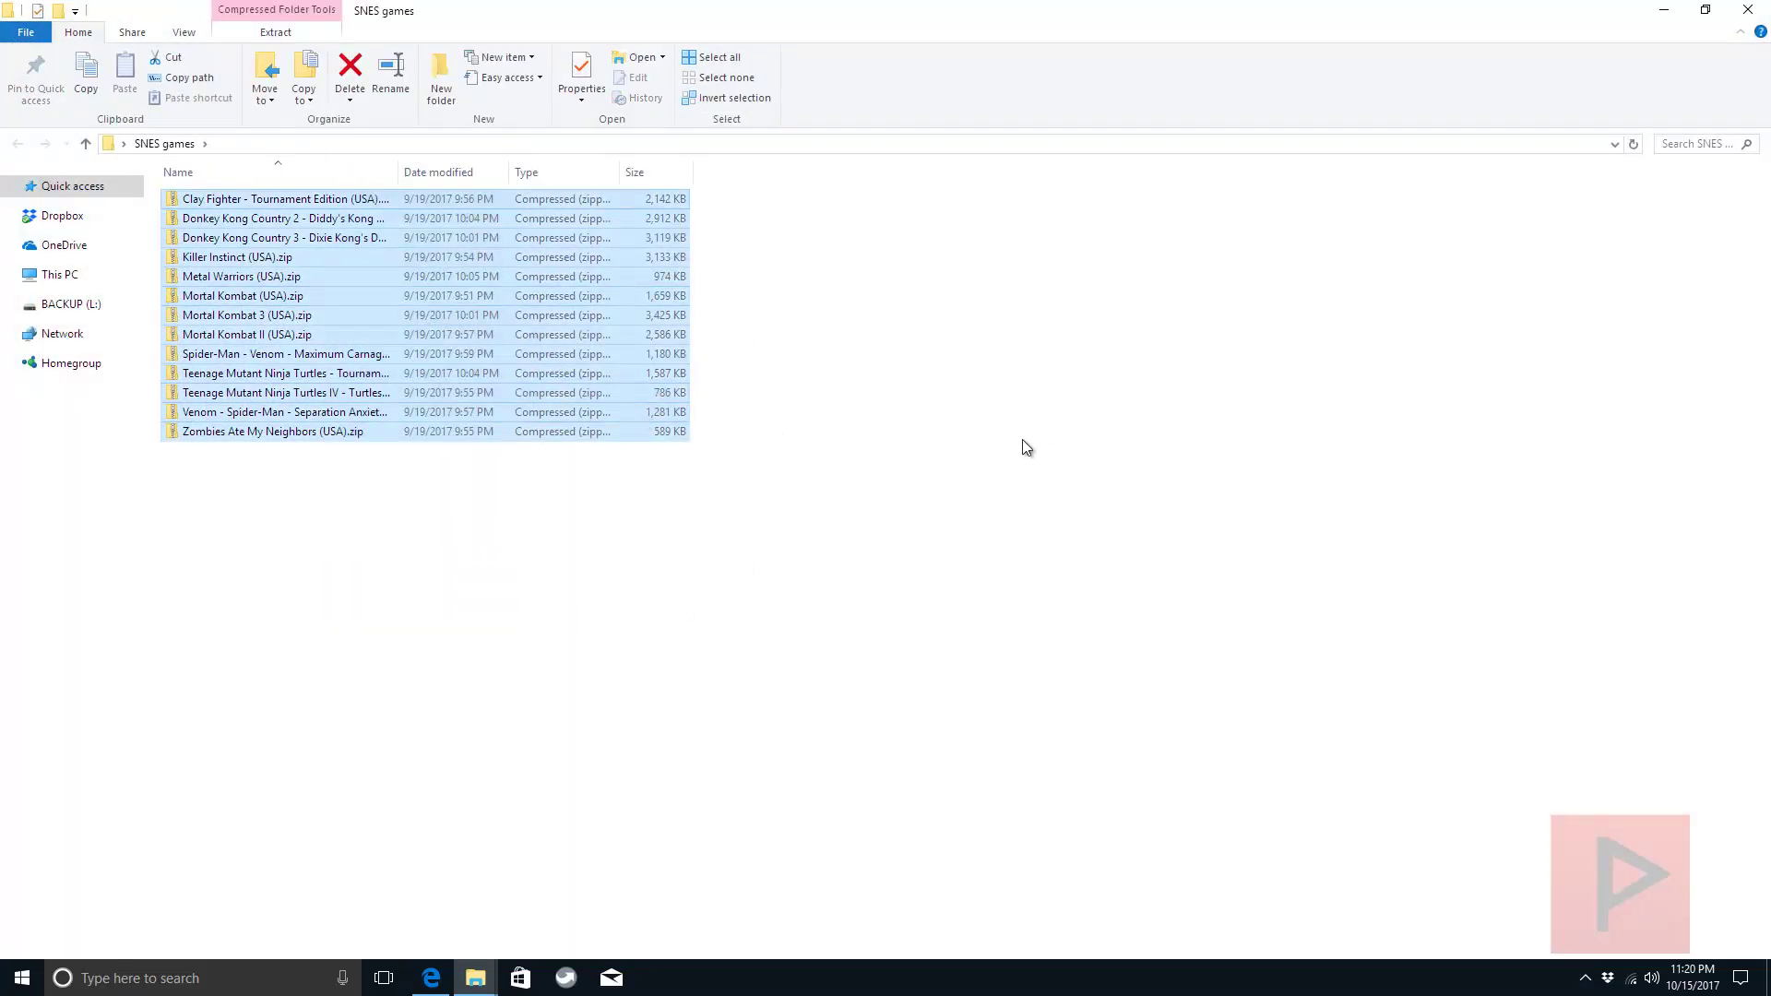
{"action": "left_click", "coordinate": [1748, 10]}
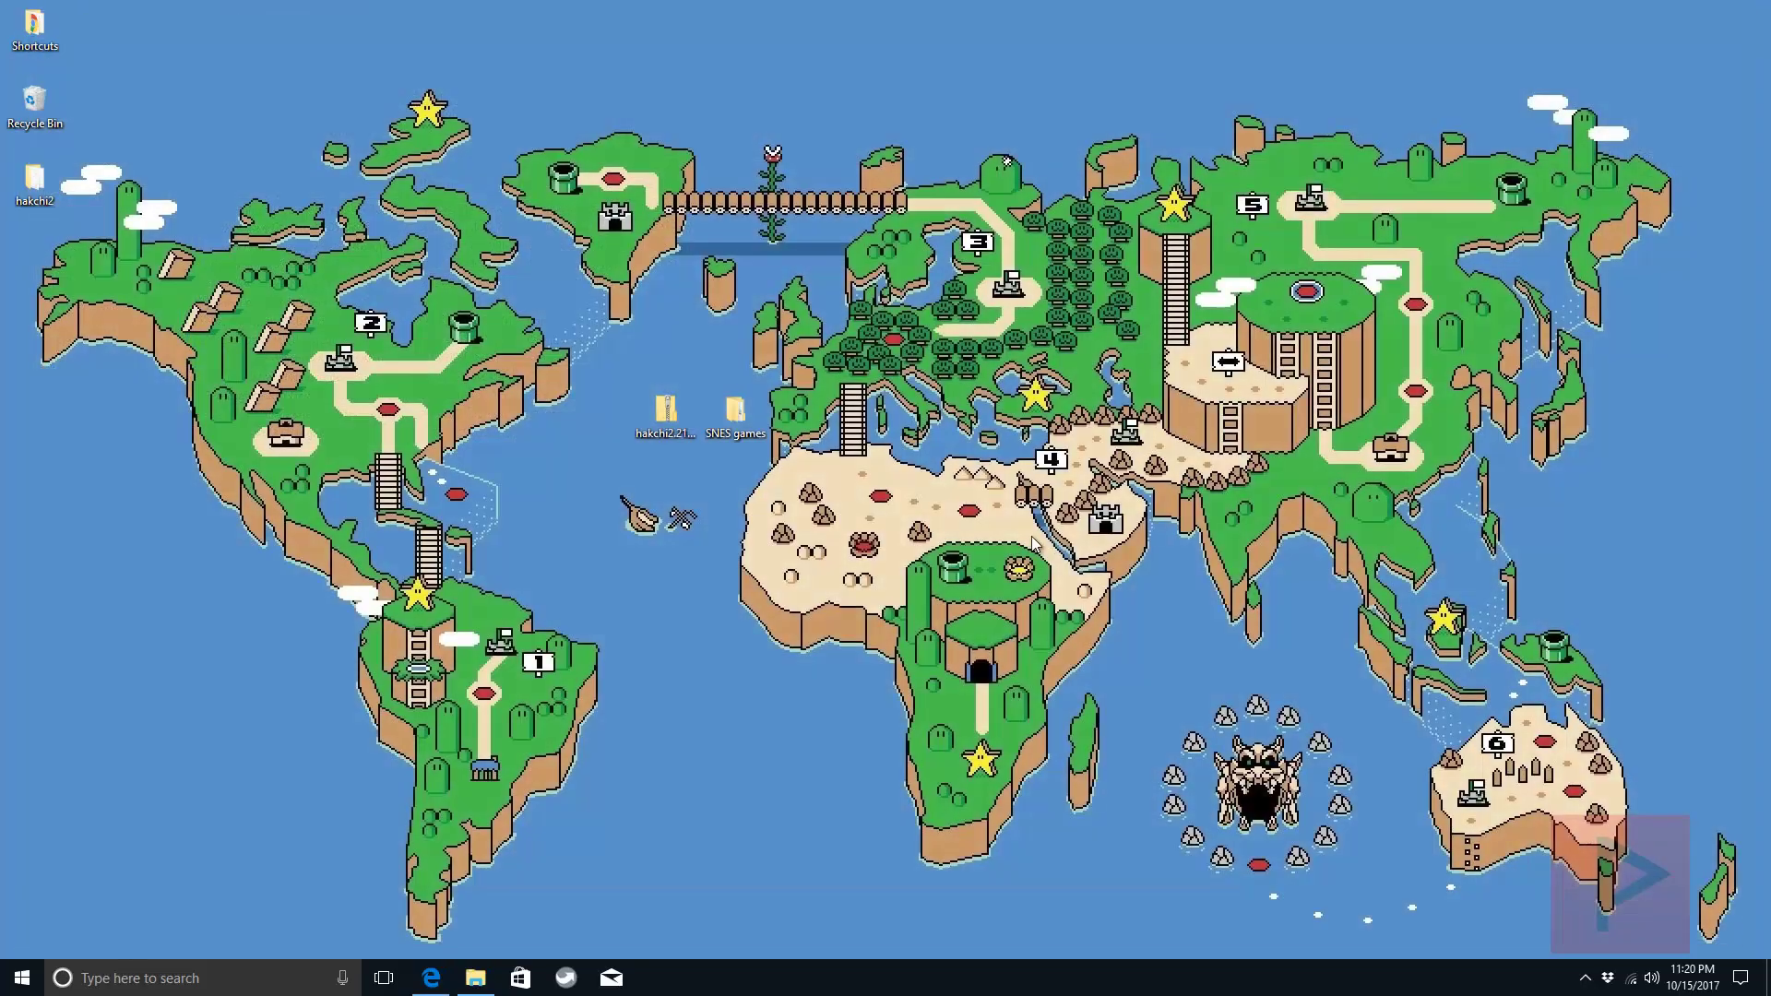
{"action": "left_click_drag", "start_coordinate": [34, 185], "coordinate": [660, 593]}
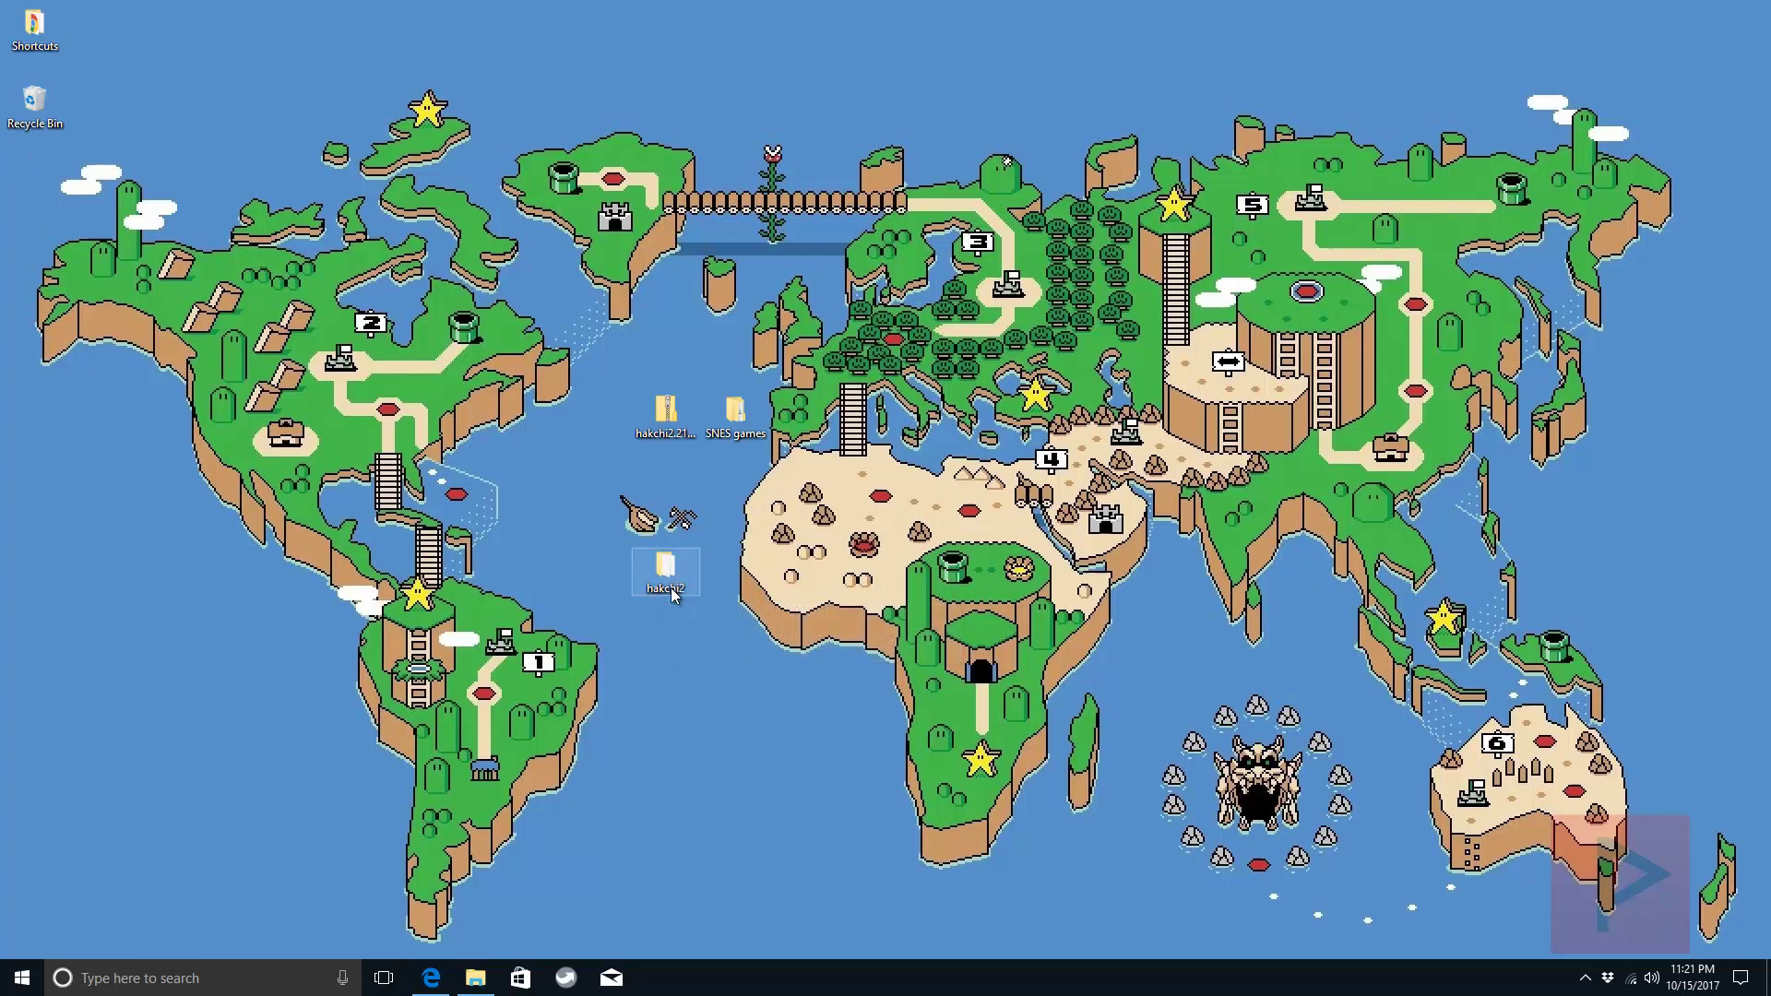
Run hakchi.exe from the hakchi2 folder as administrator and pick SNES (USA/Europe) as the console
{"action": "double_click", "coordinate": [672, 588]}
{"action": "left_click", "coordinate": [229, 376]}
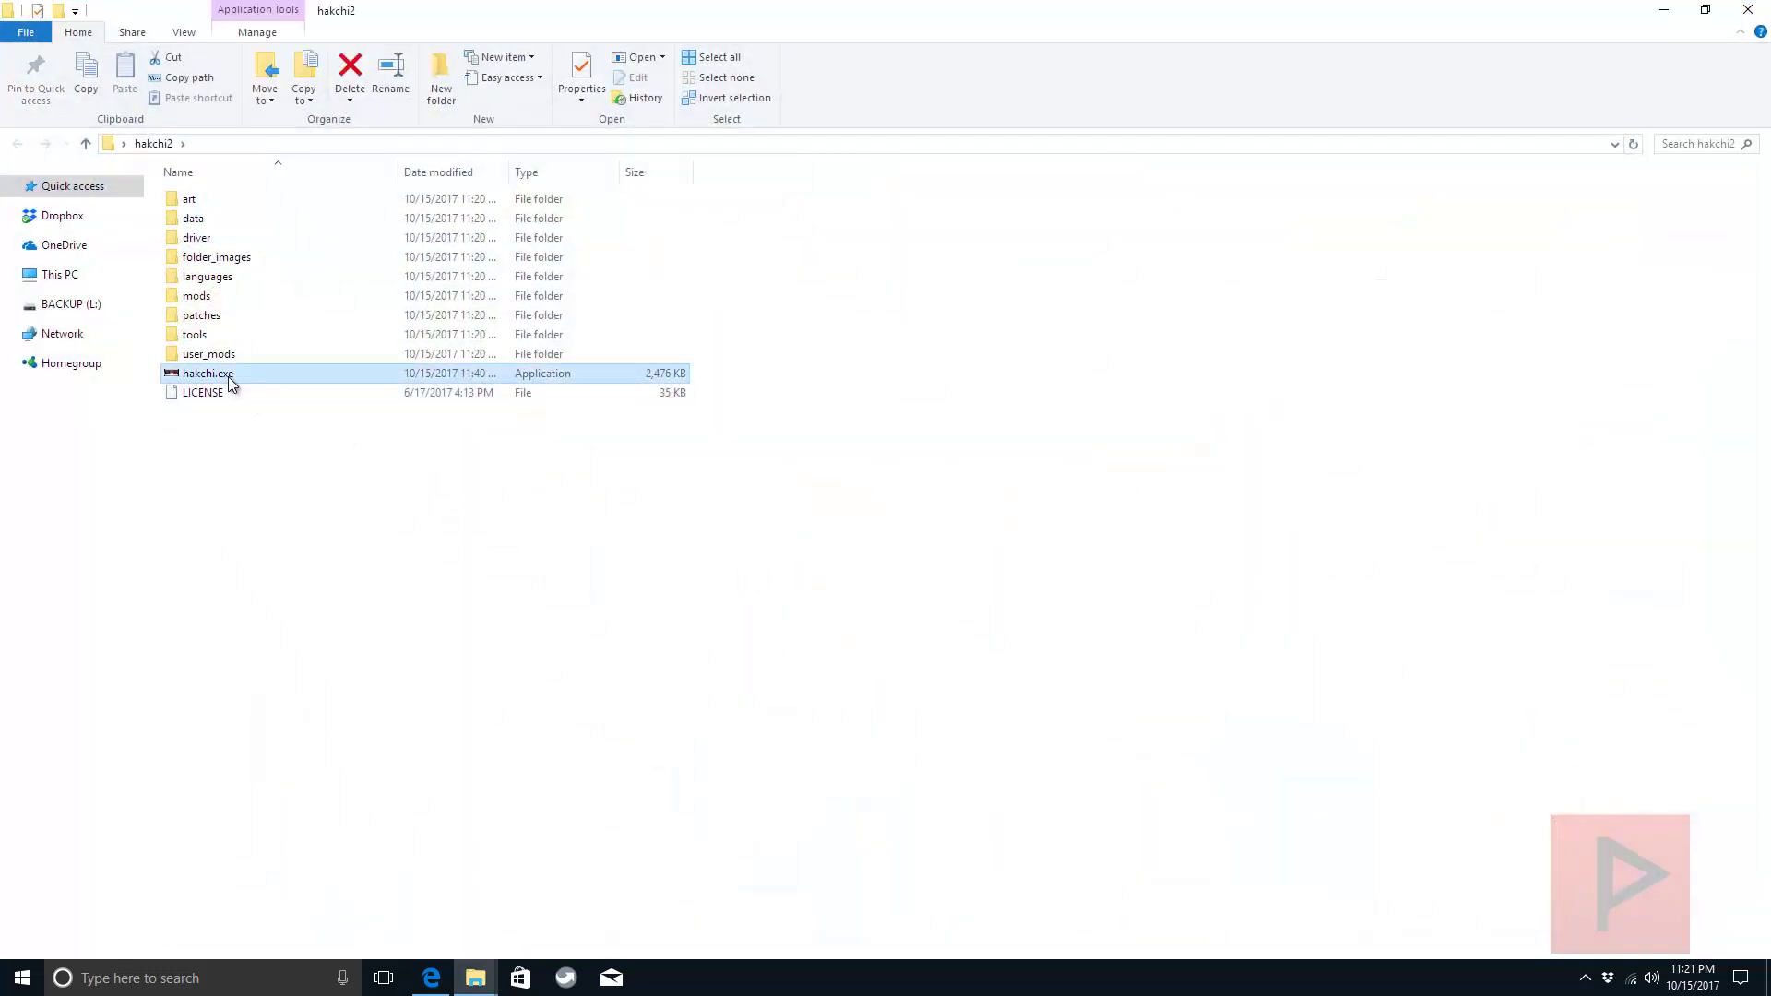
{"action": "right_click", "coordinate": [228, 376]}
{"action": "left_click", "coordinate": [277, 412]}
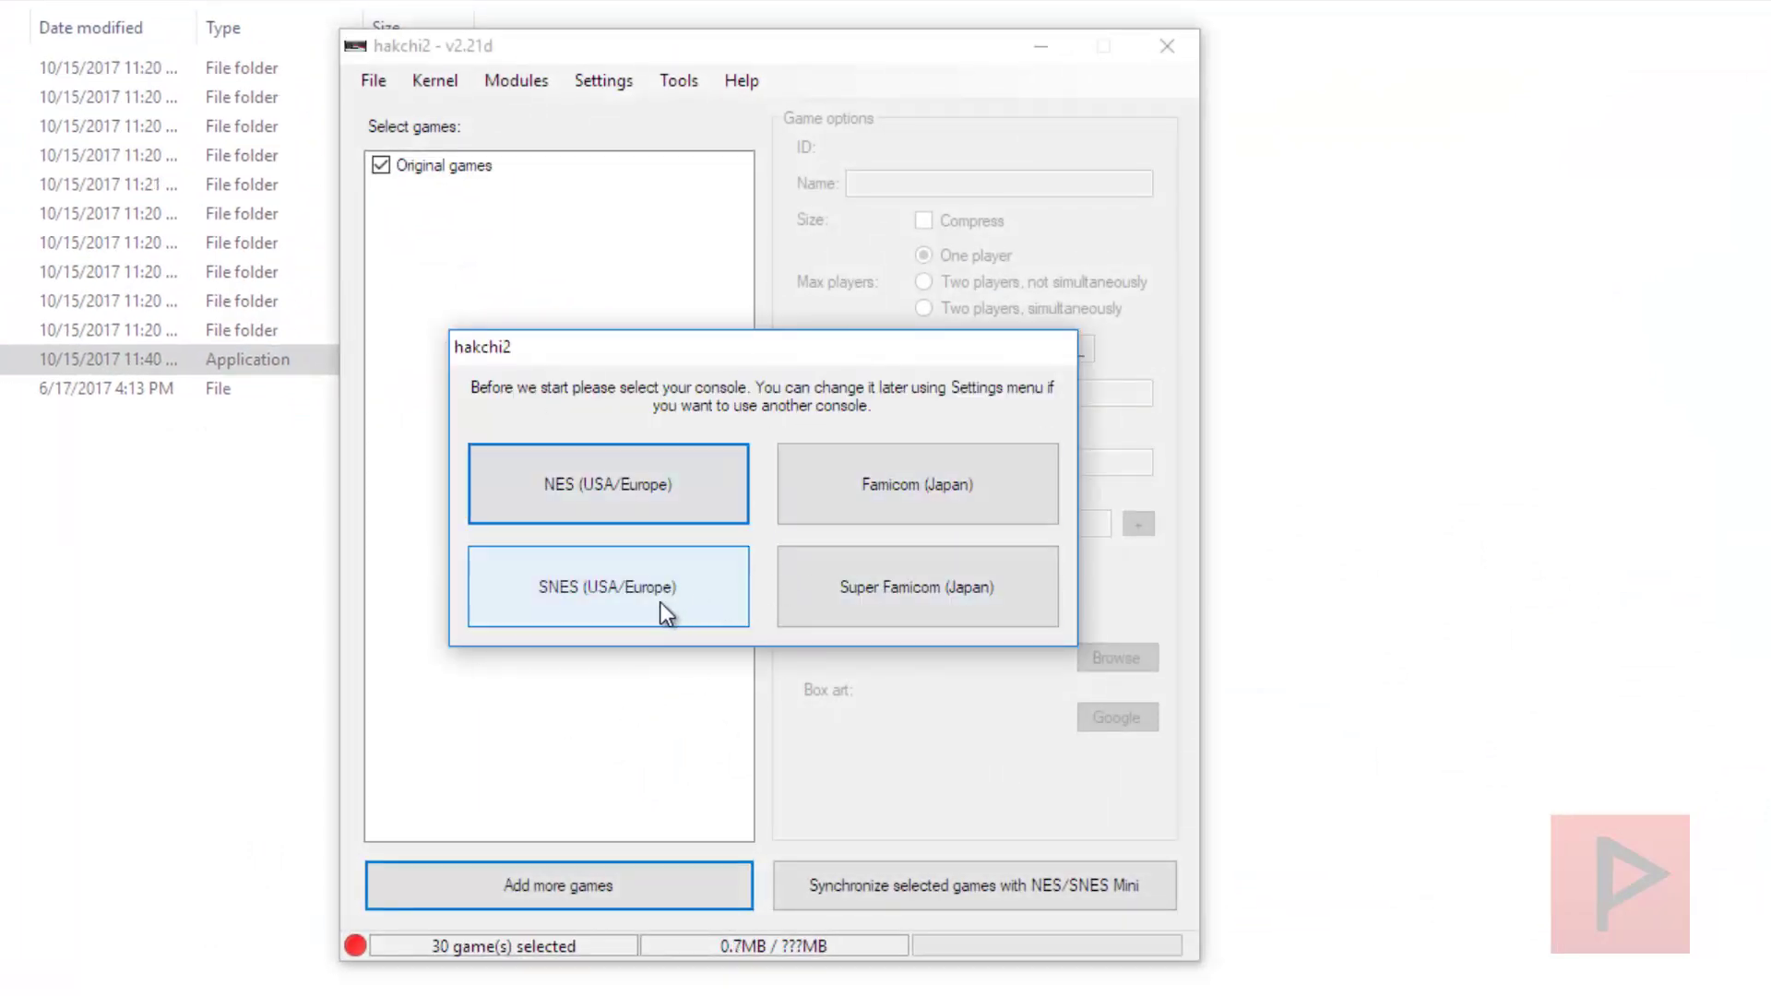
{"action": "left_click", "coordinate": [660, 602]}
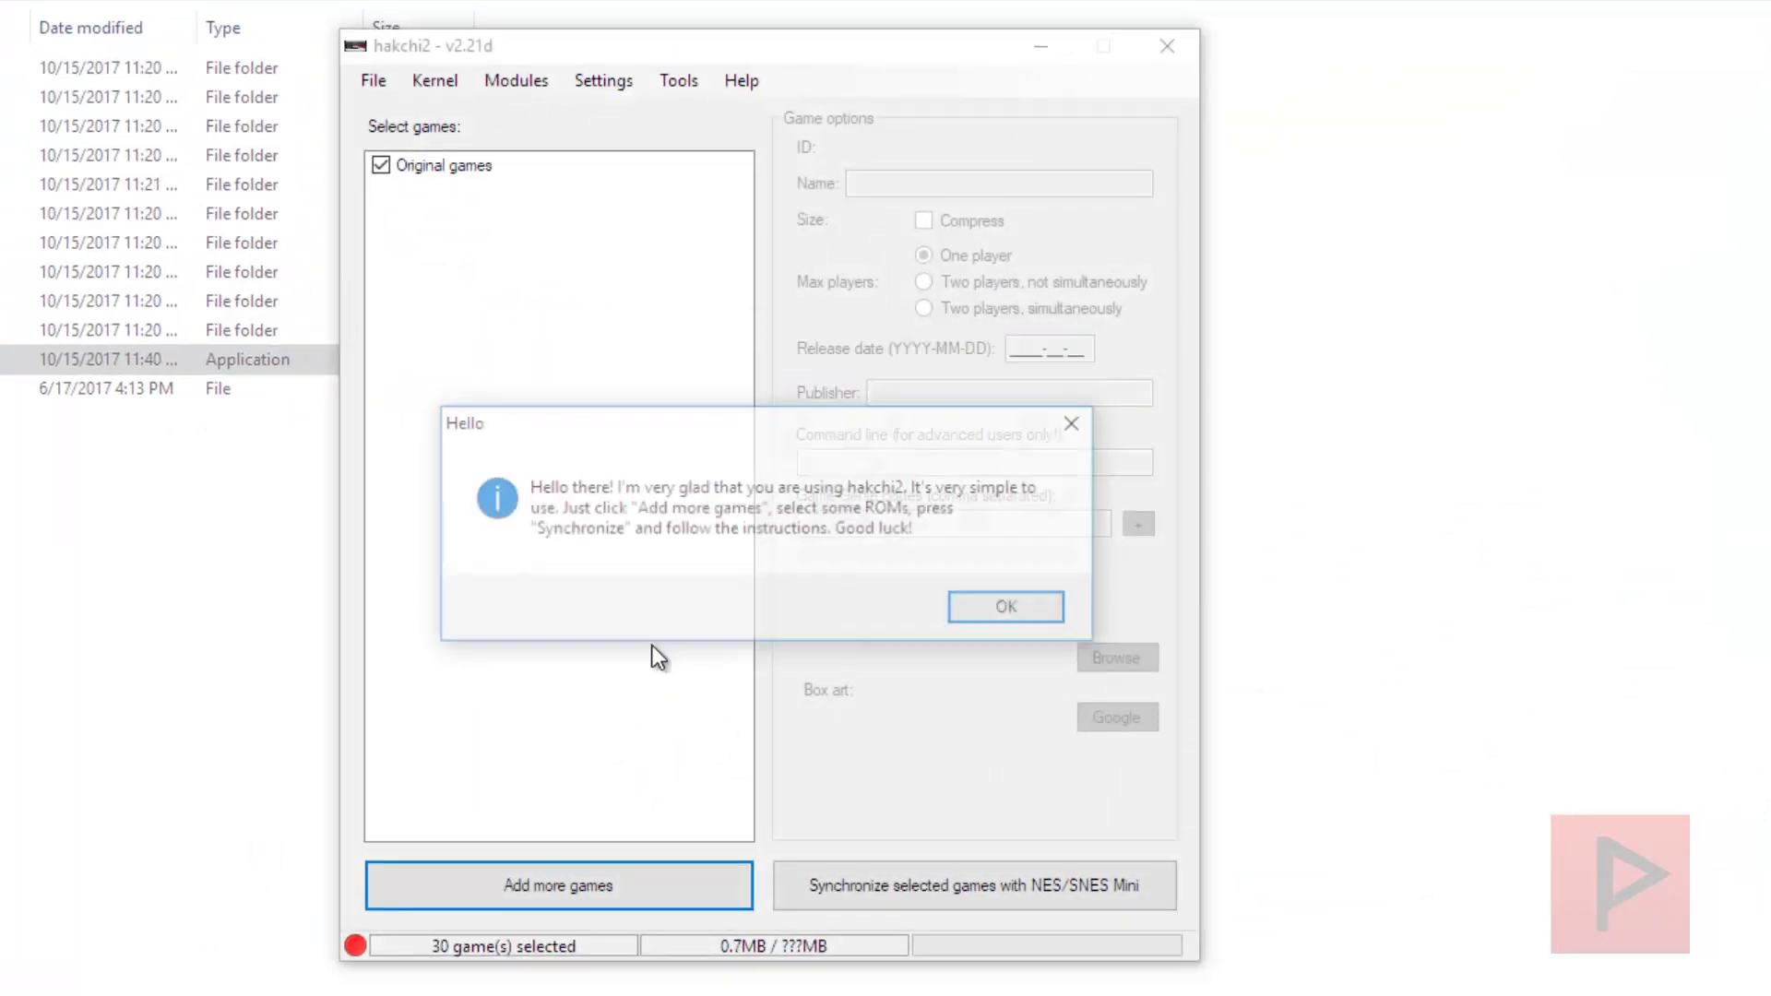
{"action": "left_click", "coordinate": [980, 610]}
Dump the console's original kernel from the Kernel menu, confirming with Yes
{"action": "left_click", "coordinate": [443, 81]}
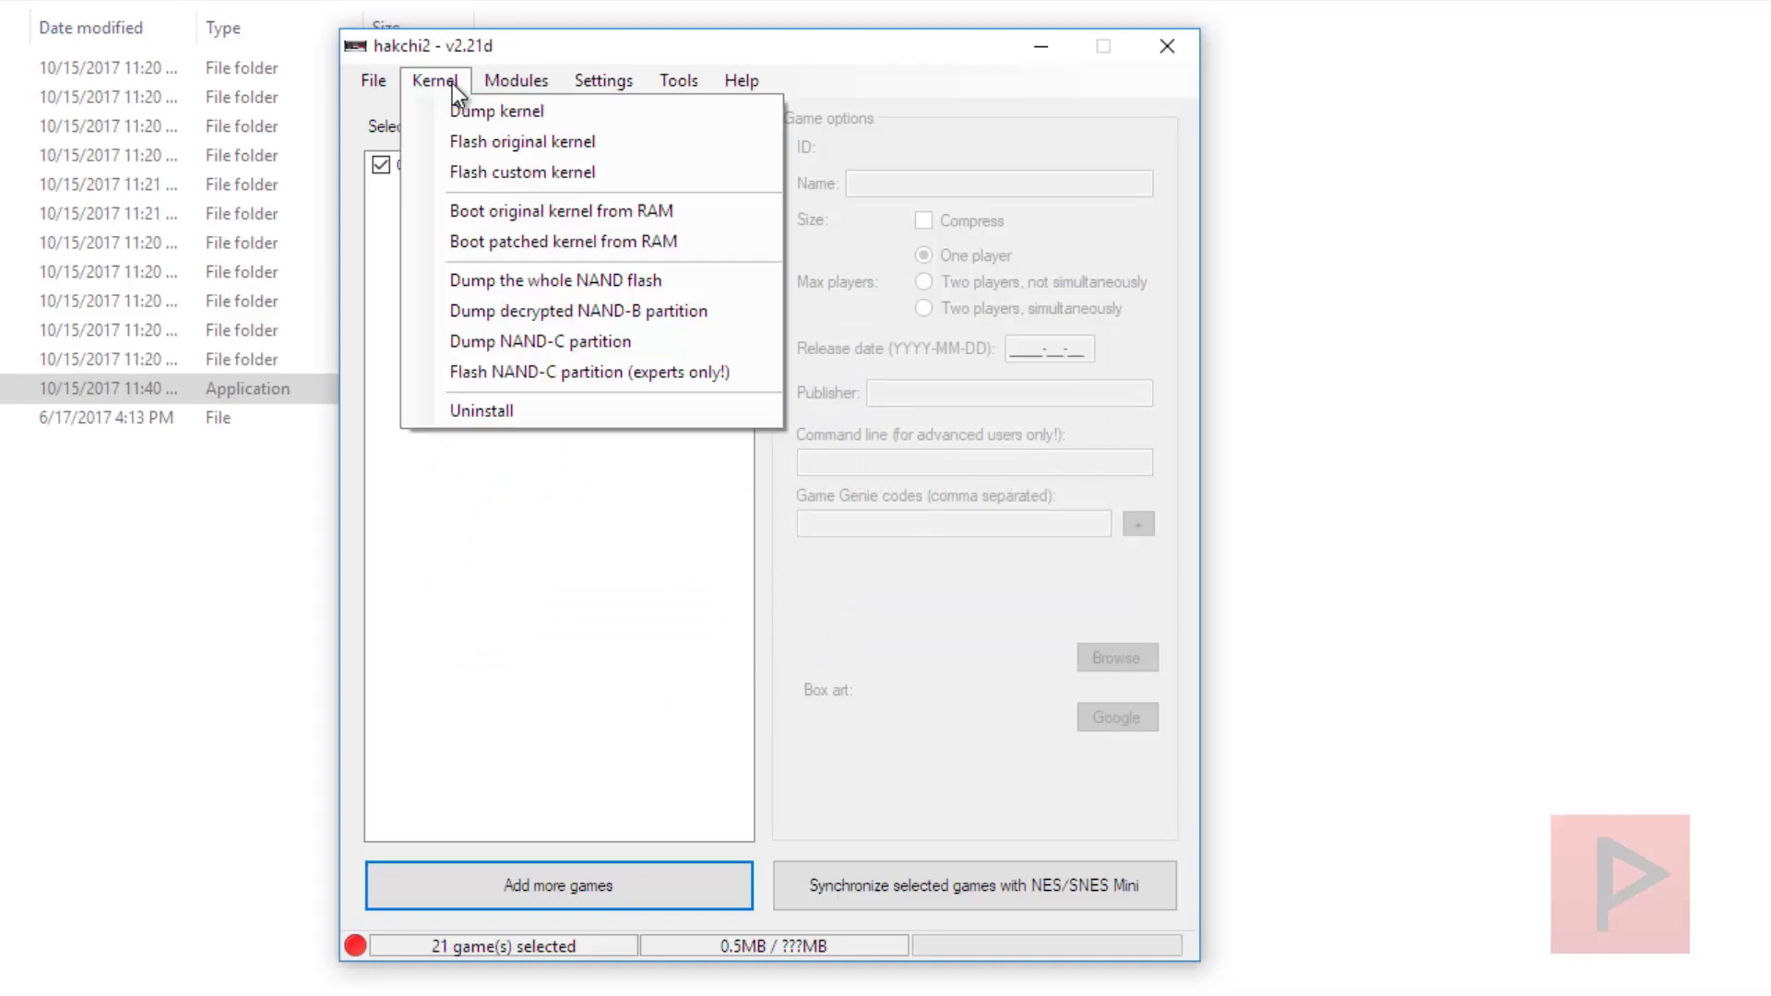
{"action": "left_click", "coordinate": [463, 109]}
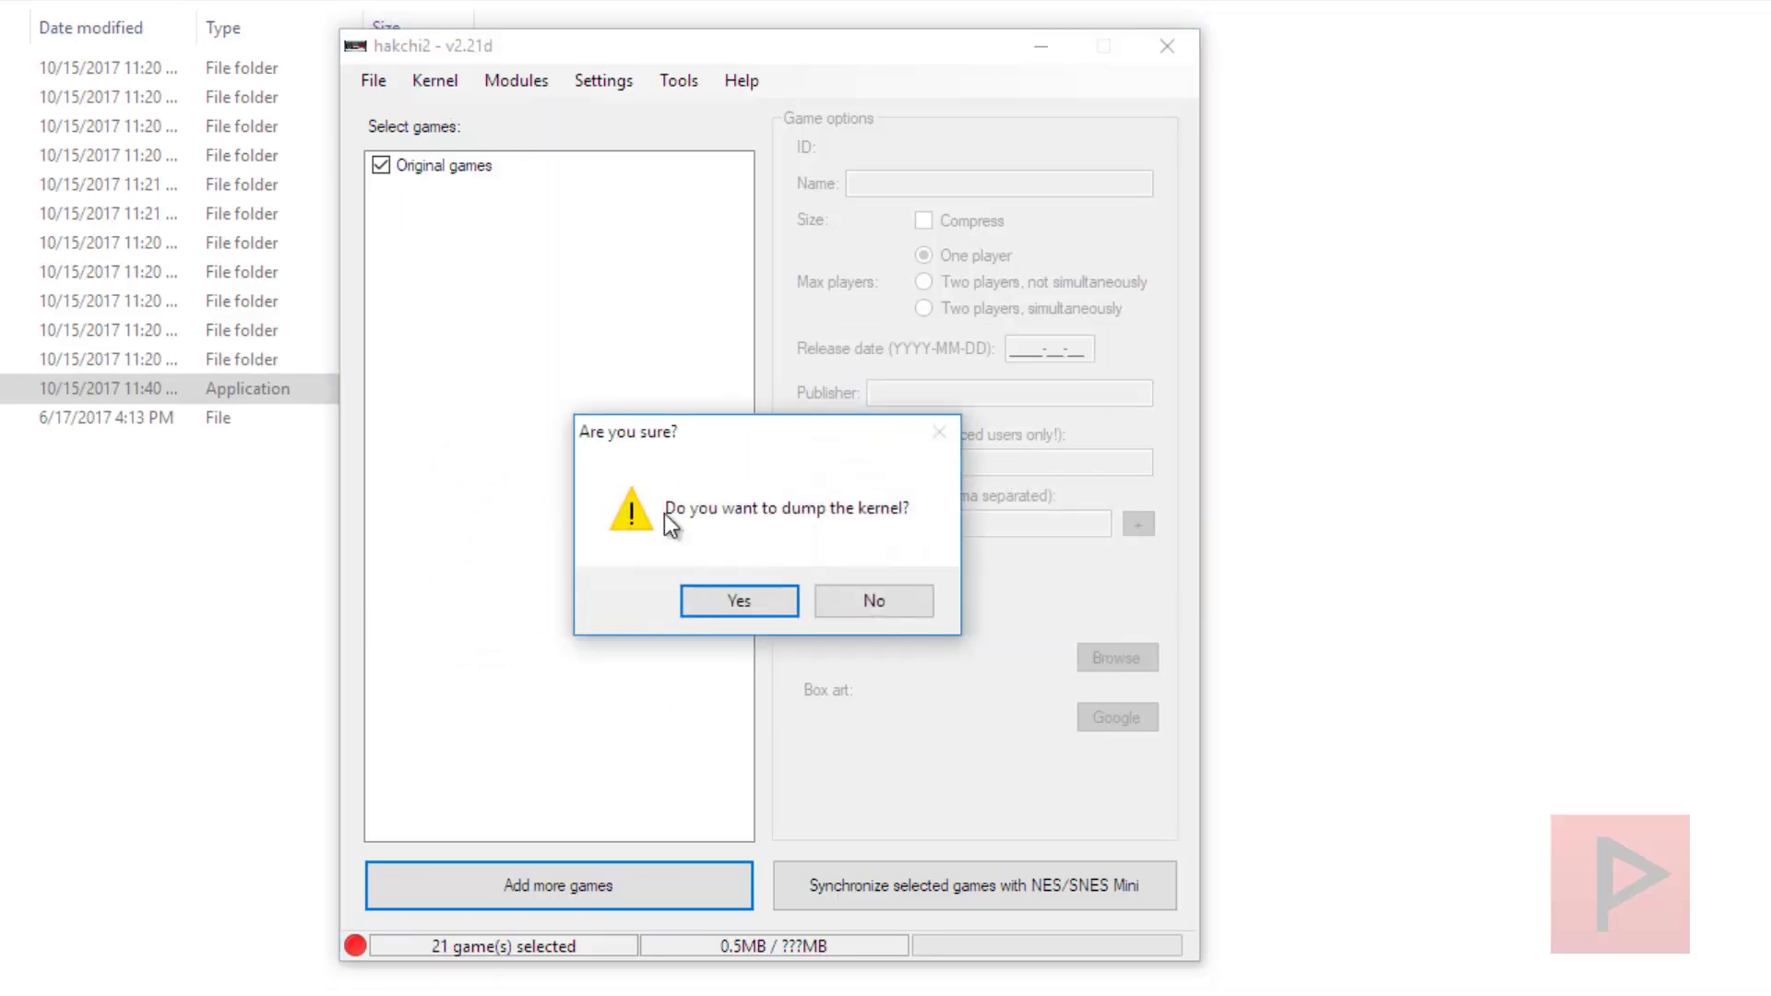
{"action": "left_click", "coordinate": [758, 605]}
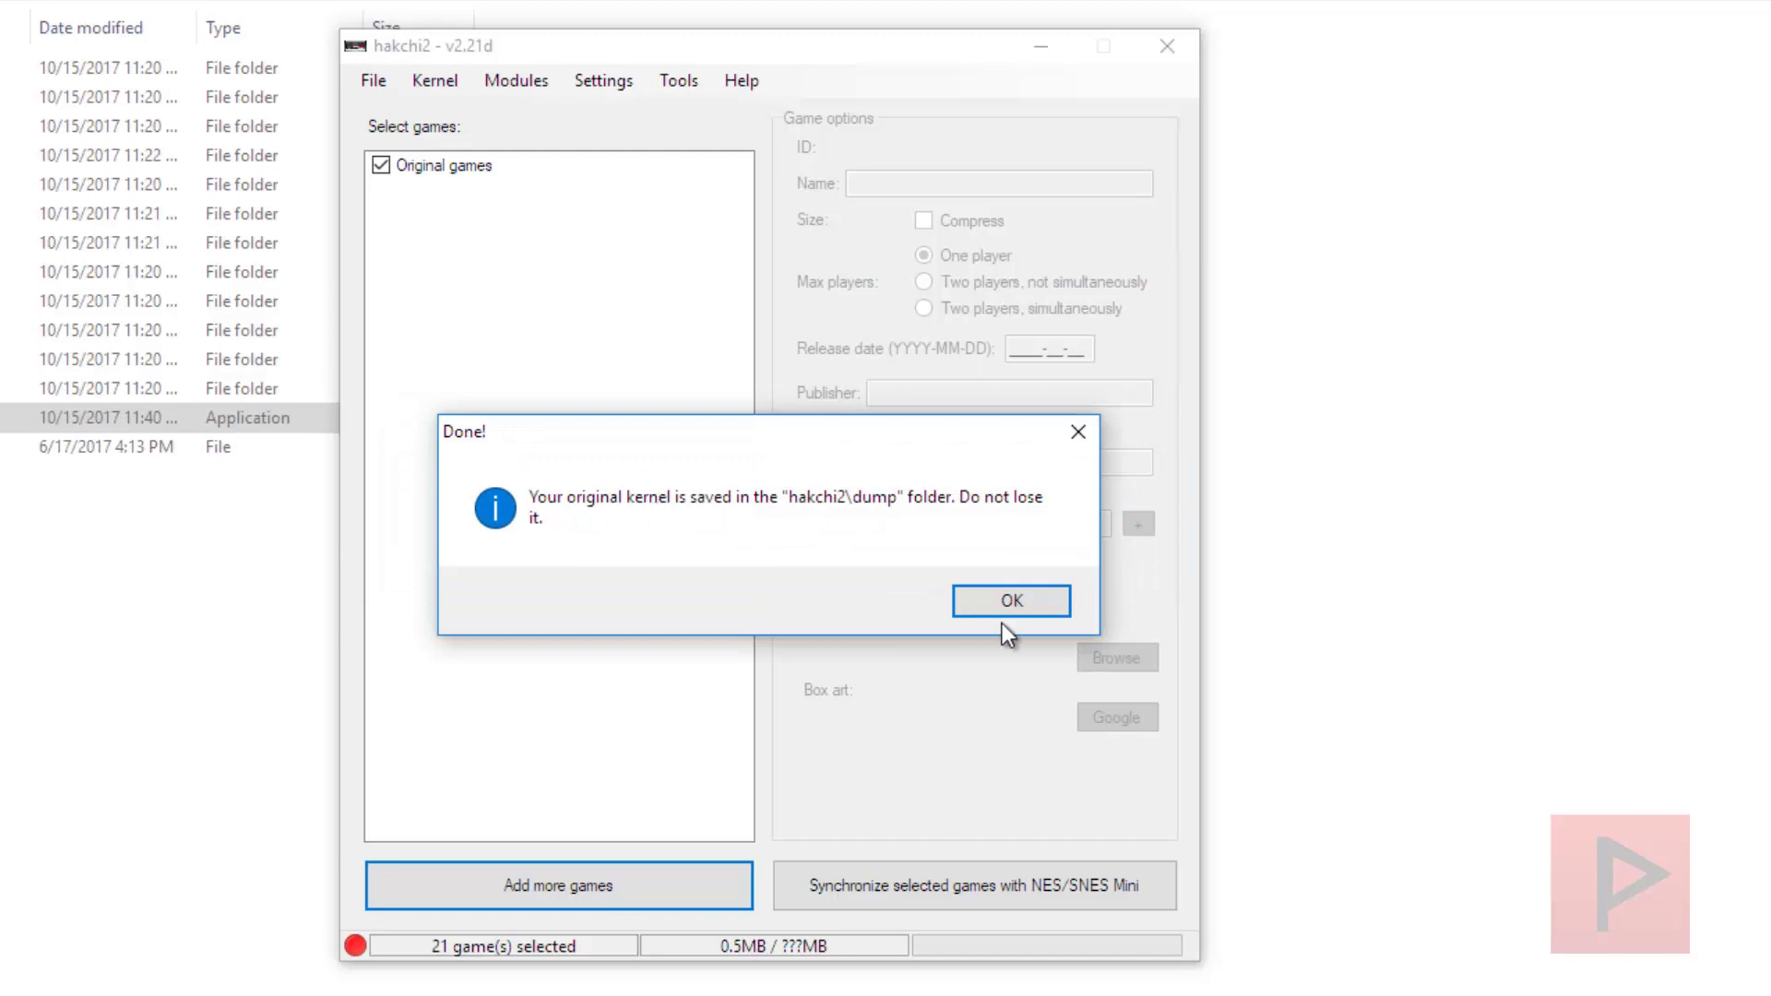
Cut kernel_snes.img from the hakchi2\dump folder and paste it onto the desktop
{"action": "left_click", "coordinate": [1012, 601]}
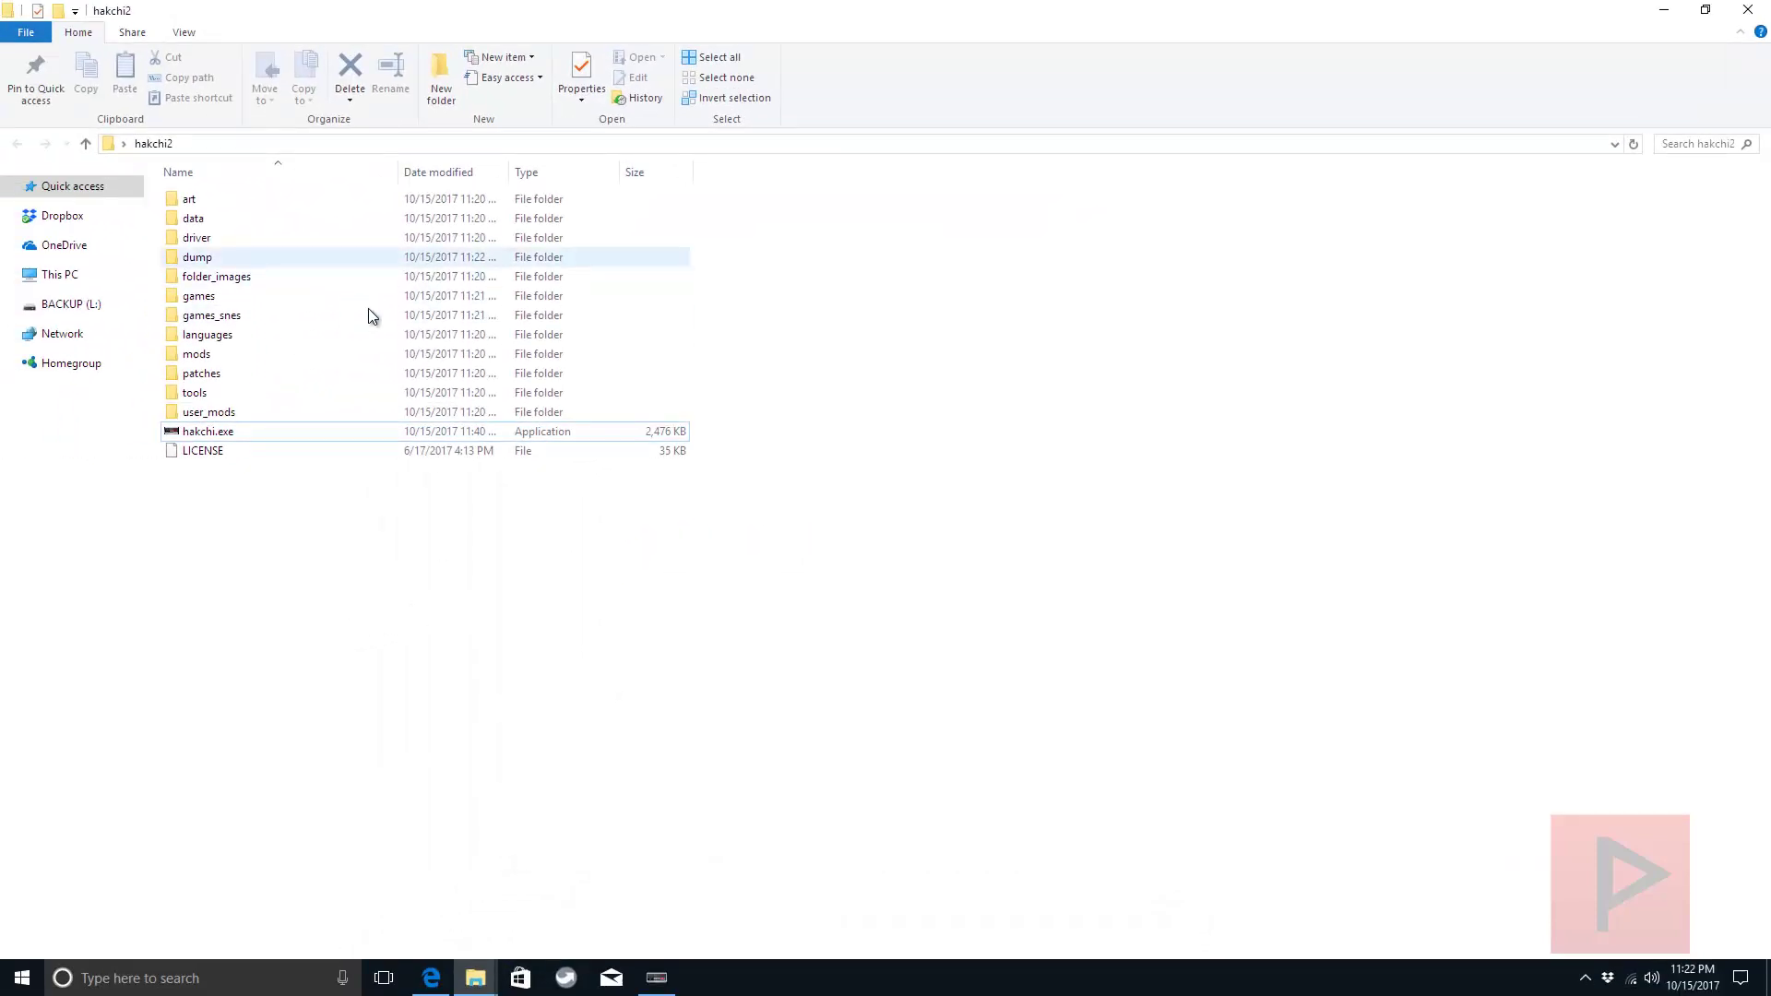
{"action": "left_click", "coordinate": [208, 259]}
{"action": "double_click", "coordinate": [208, 259]}
{"action": "left_click", "coordinate": [231, 201]}
{"action": "right_click", "coordinate": [230, 203]}
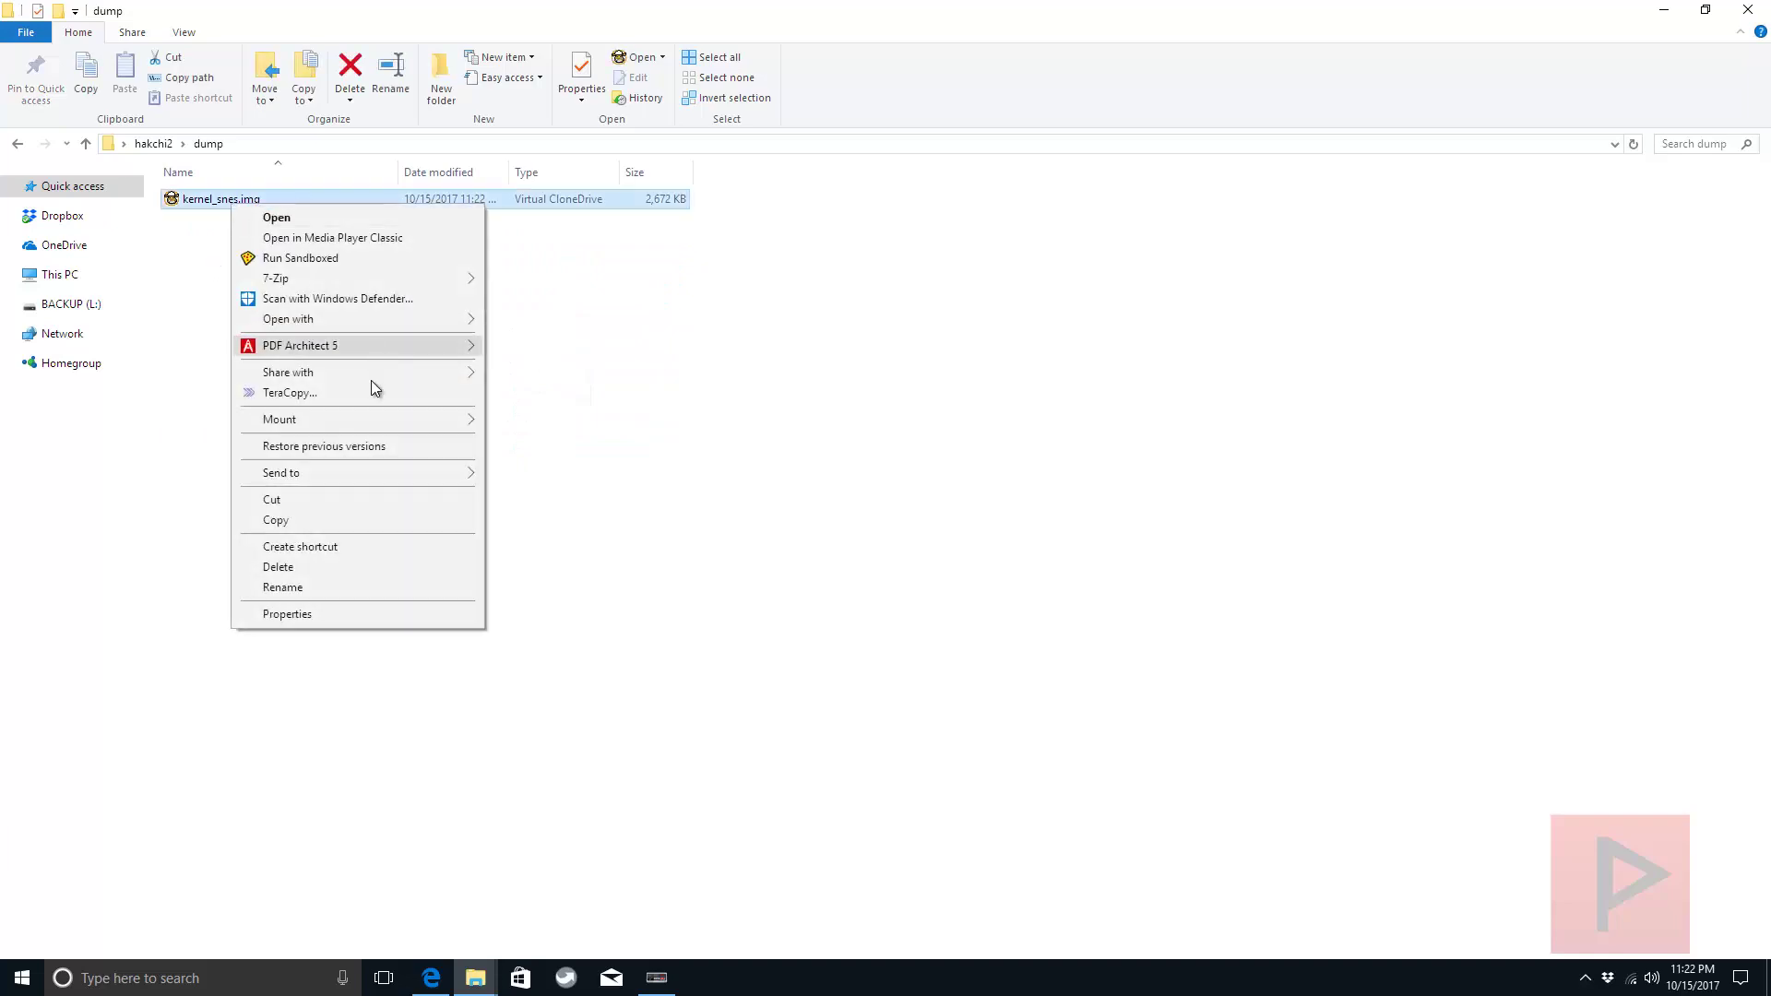
{"action": "left_click", "coordinate": [367, 513]}
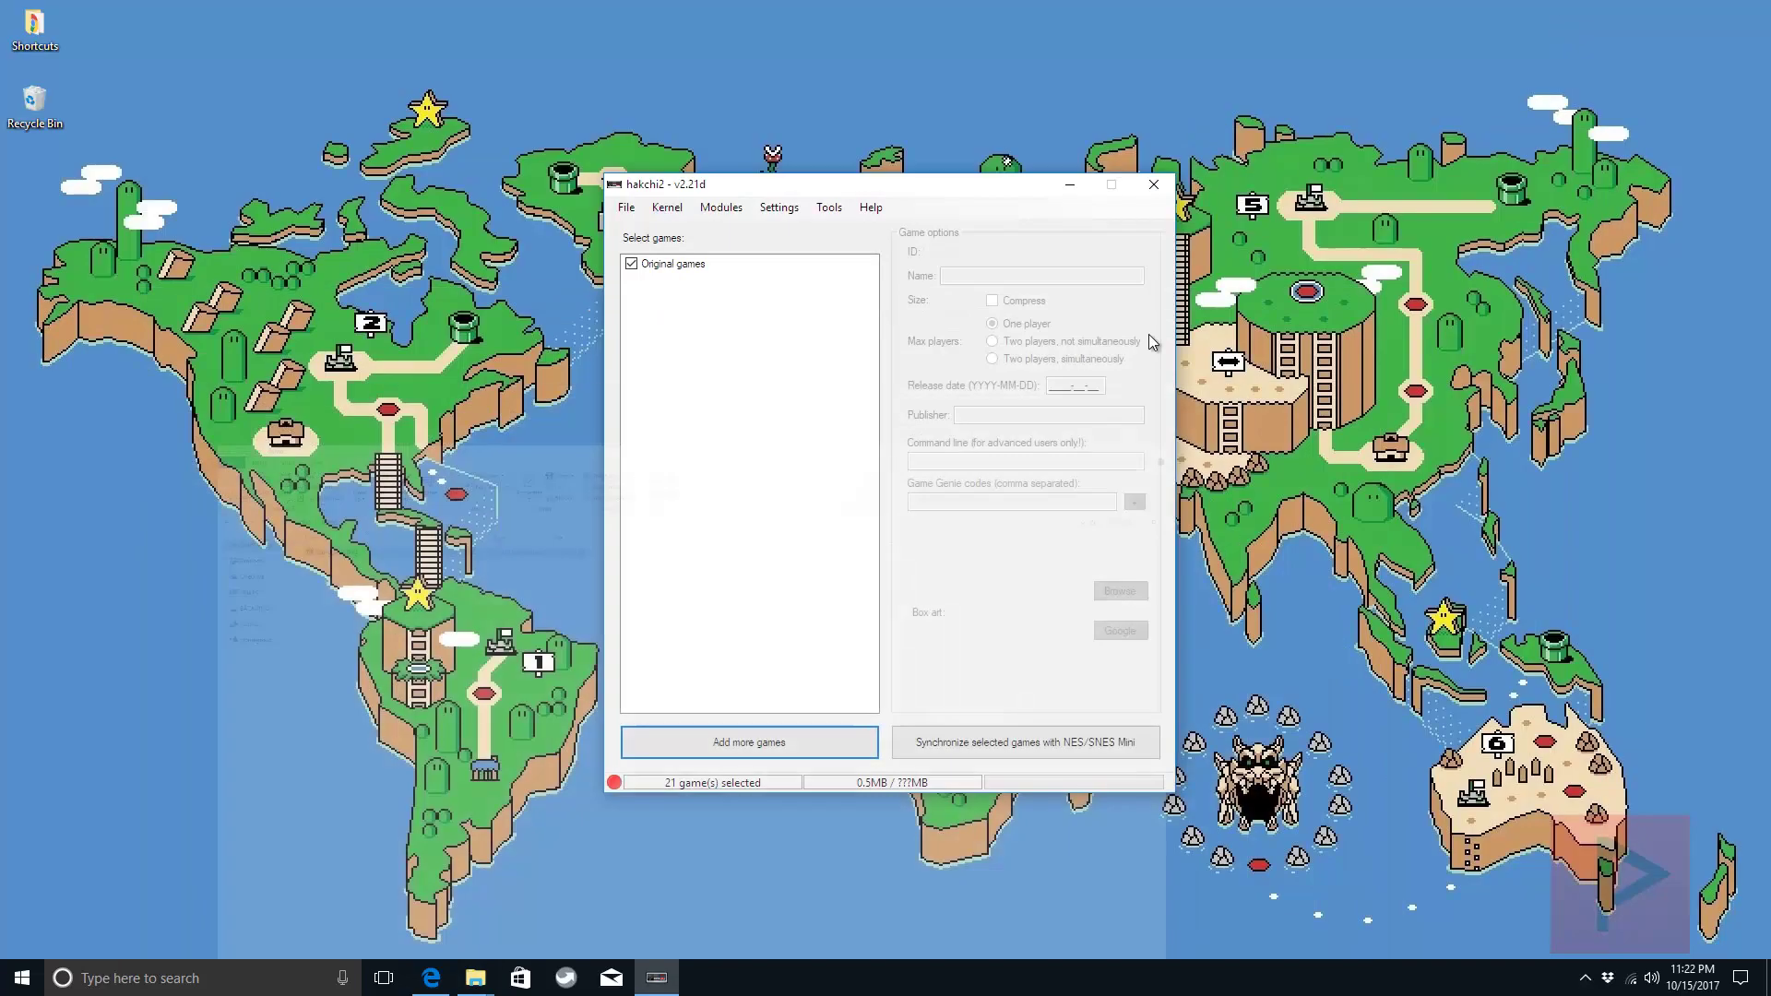
{"action": "right_click", "coordinate": [118, 678]}
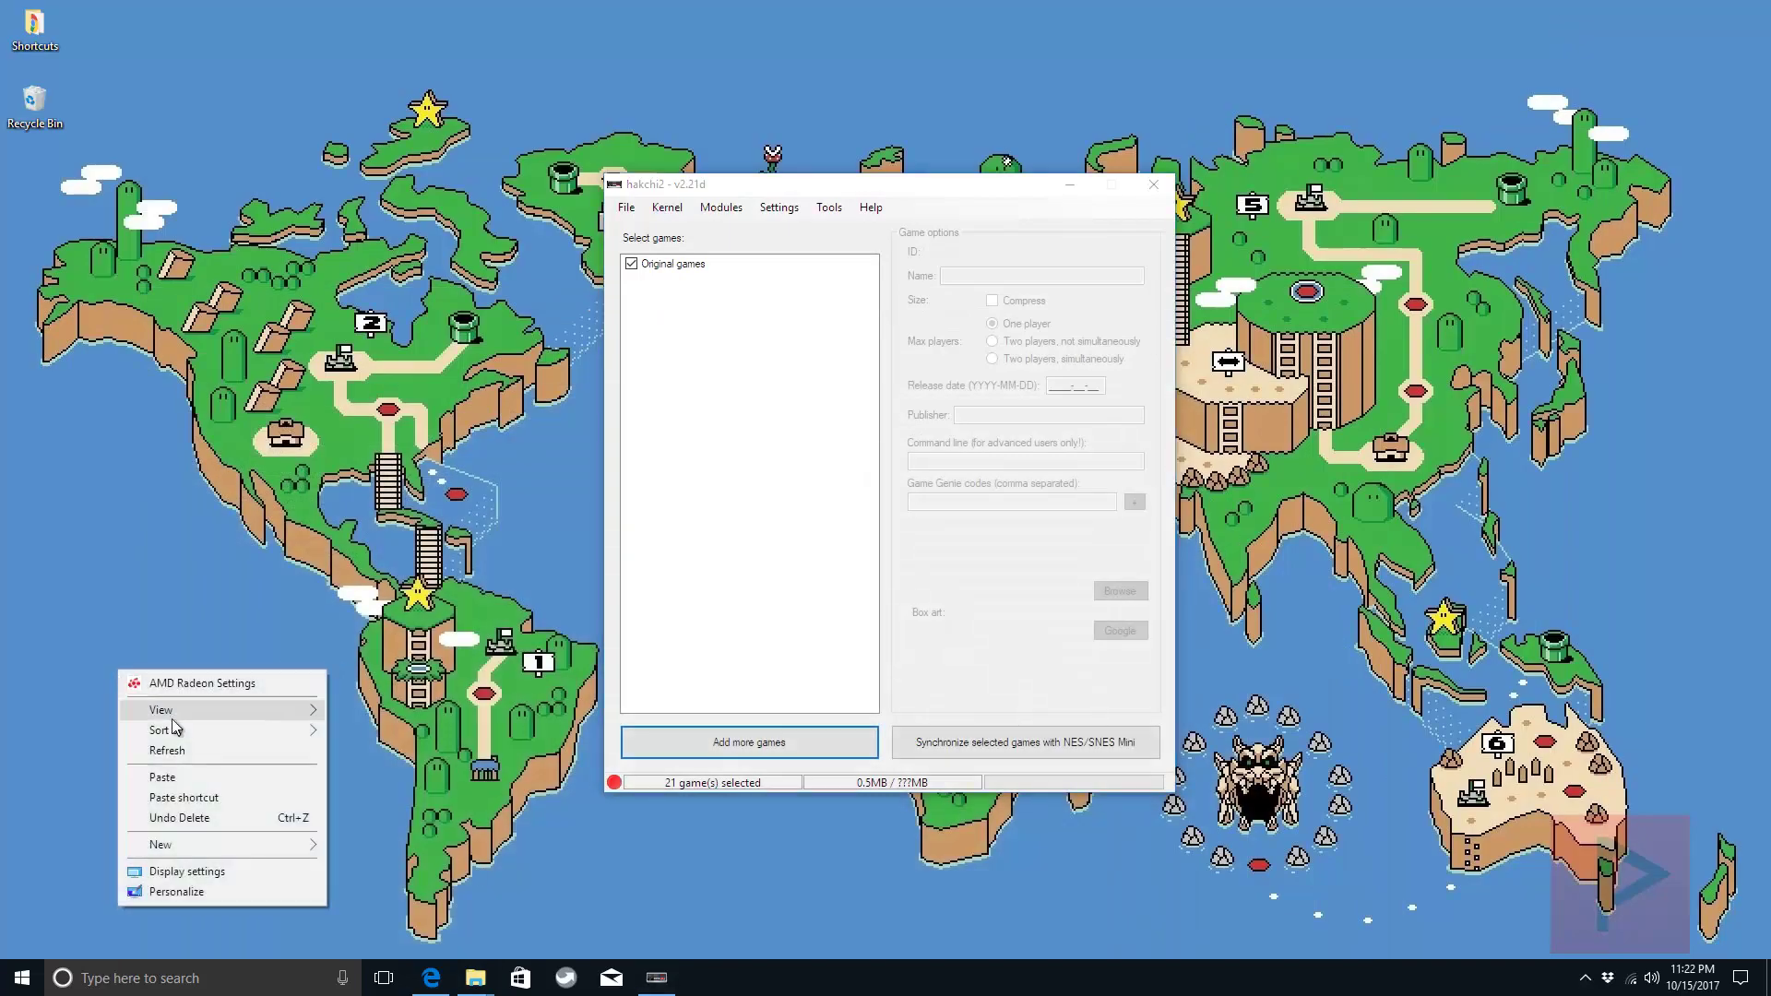
{"action": "left_click", "coordinate": [184, 782]}
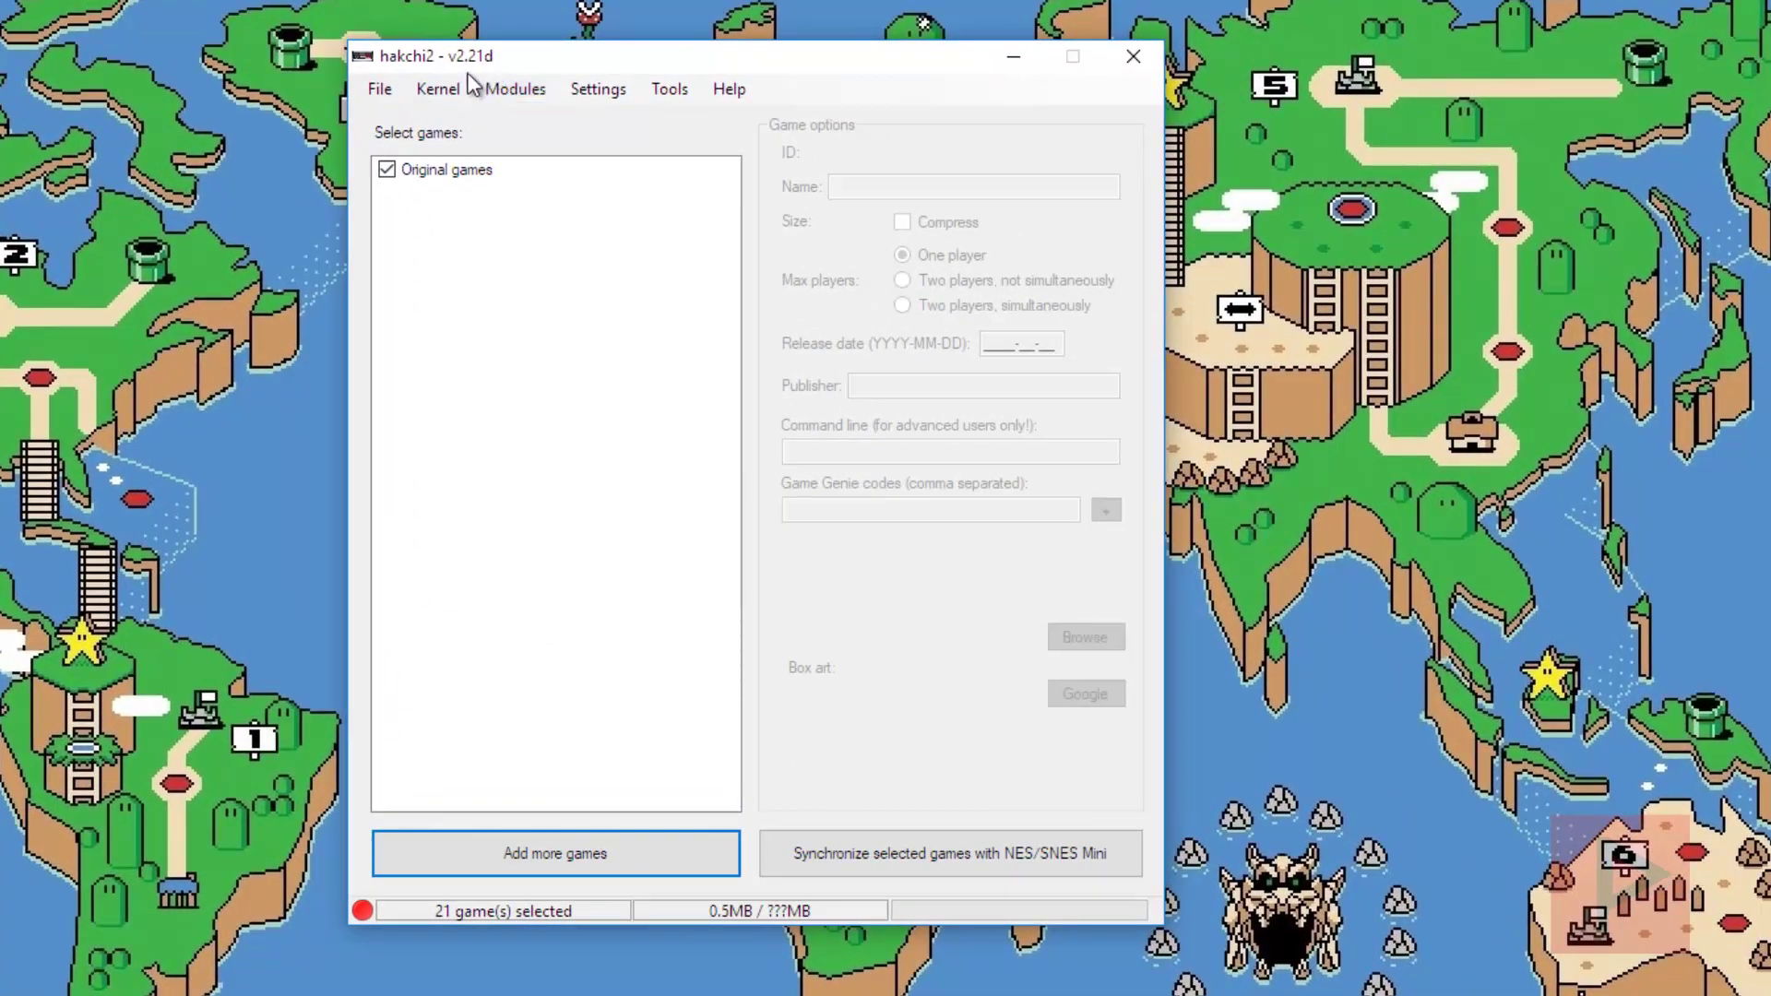
Choose Flash custom kernel from hakchi2's Kernel menu
{"action": "left_click", "coordinate": [452, 88]}
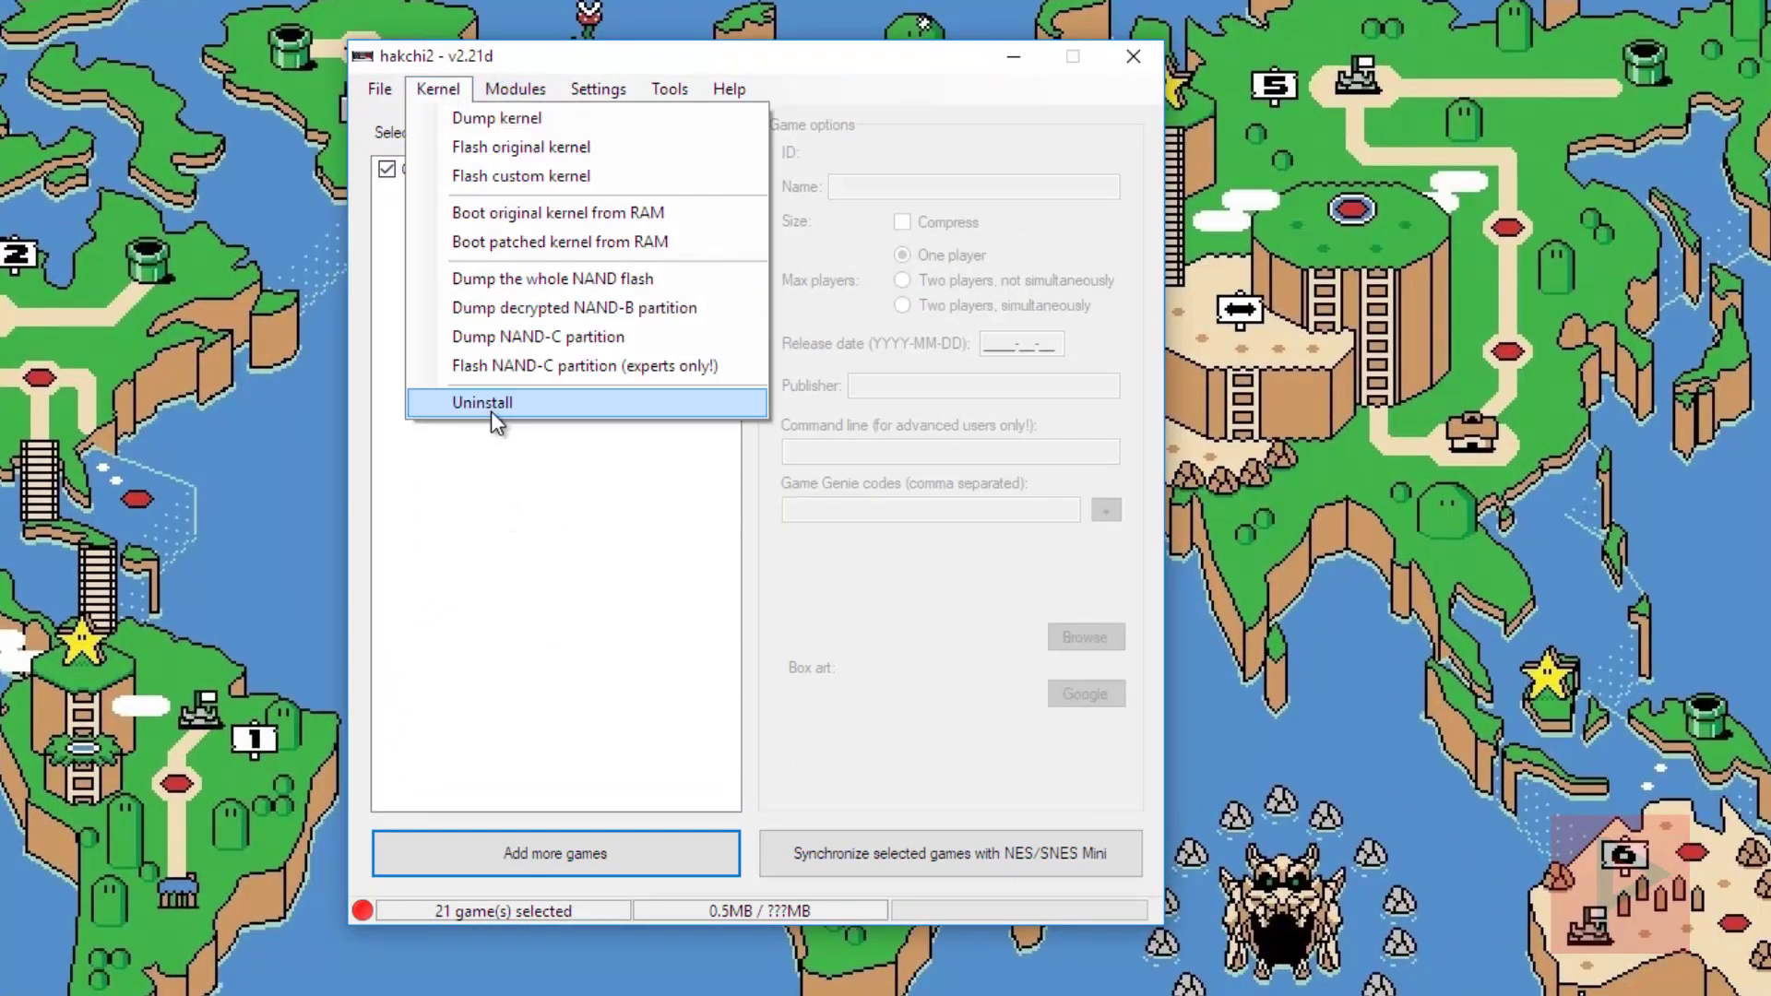
{"action": "left_click", "coordinate": [666, 651]}
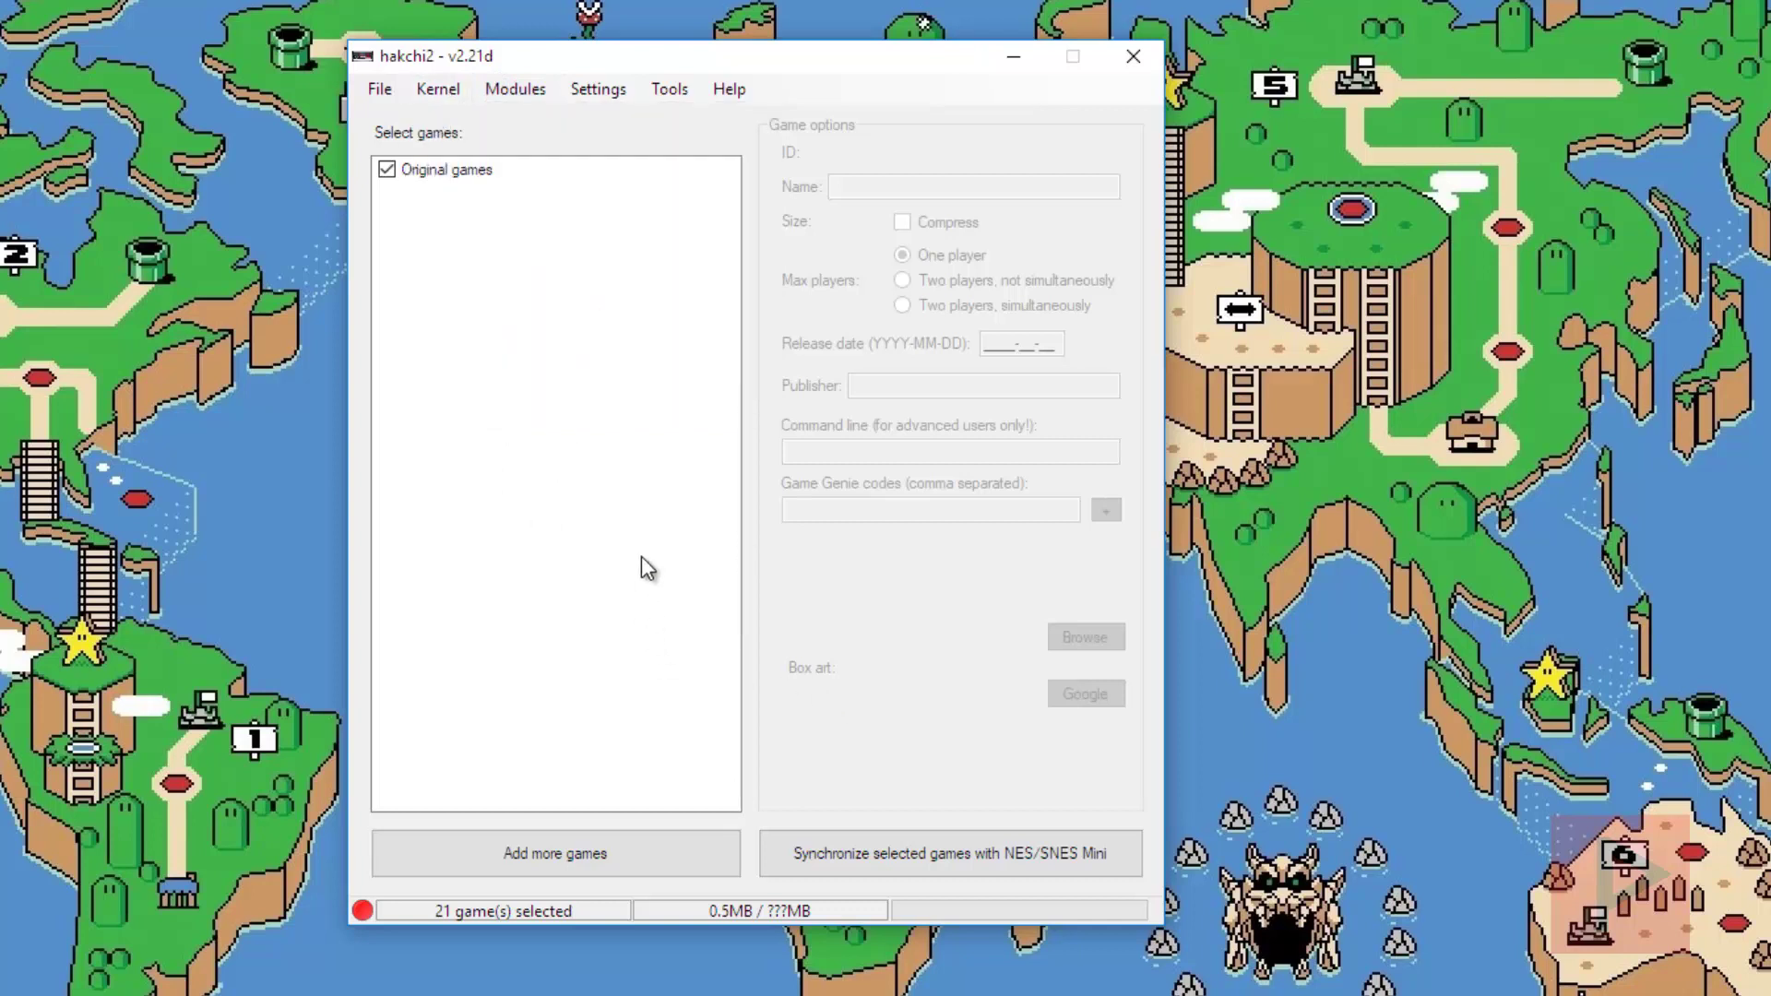
{"action": "left_click", "coordinate": [441, 94]}
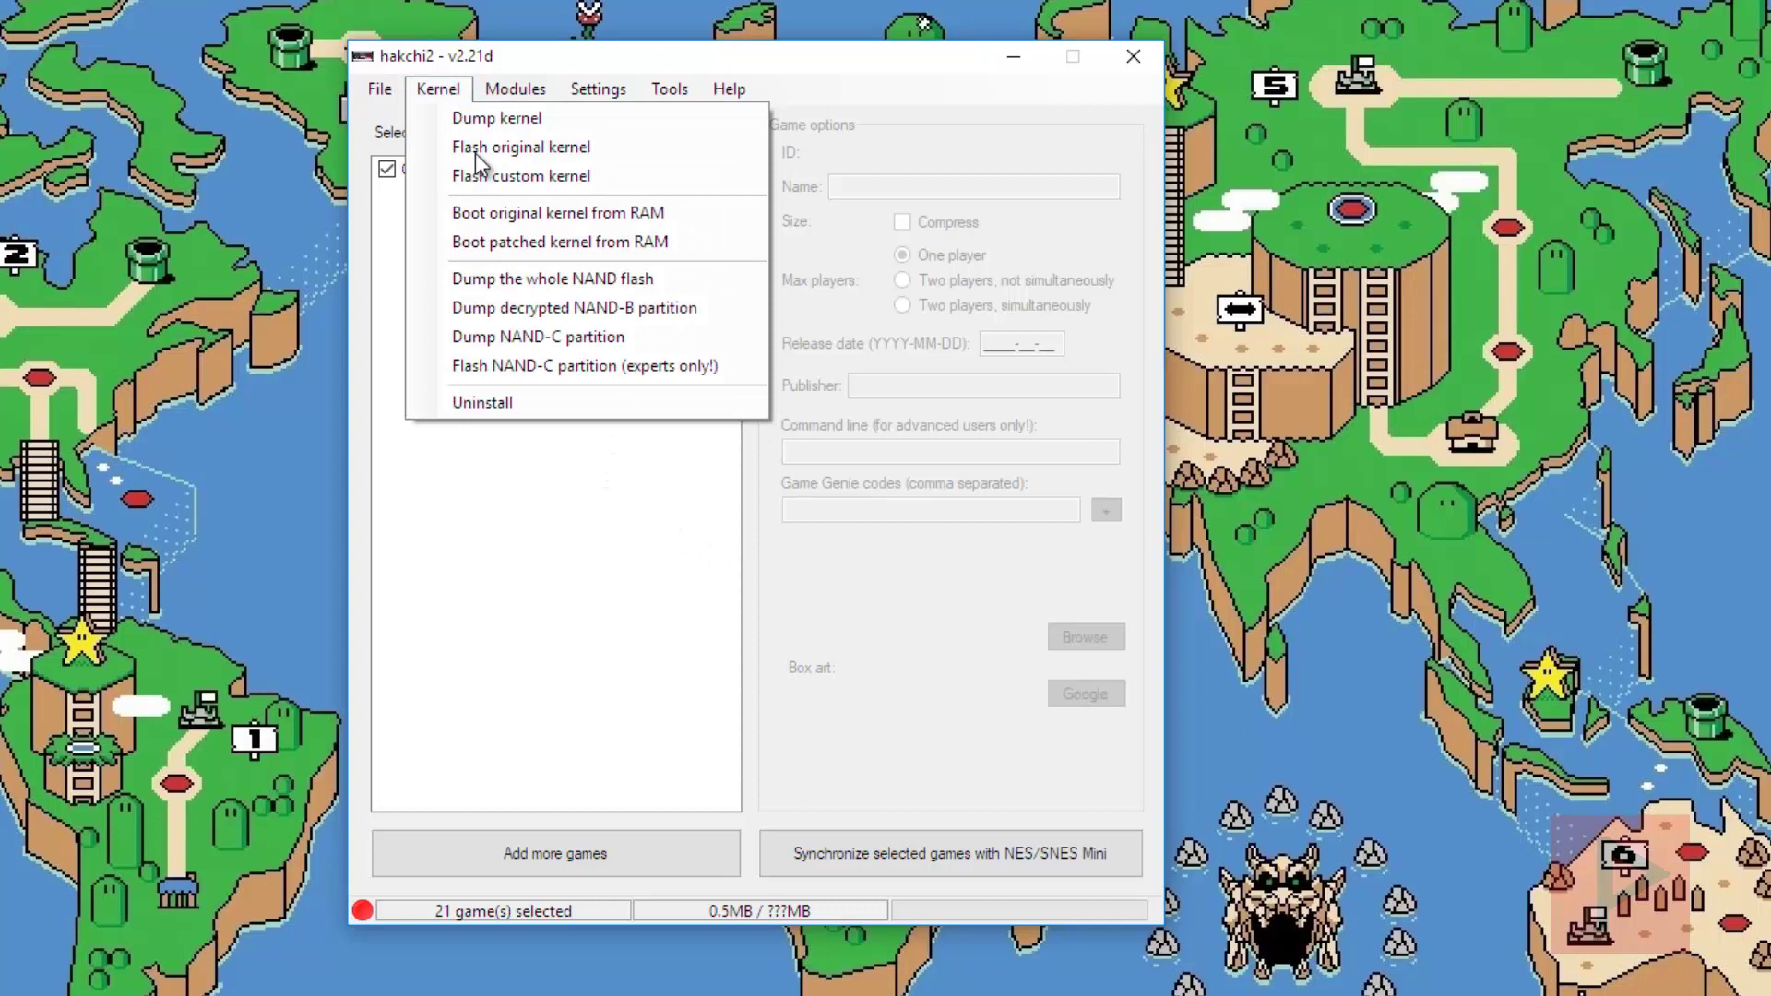
{"action": "left_click", "coordinate": [483, 176]}
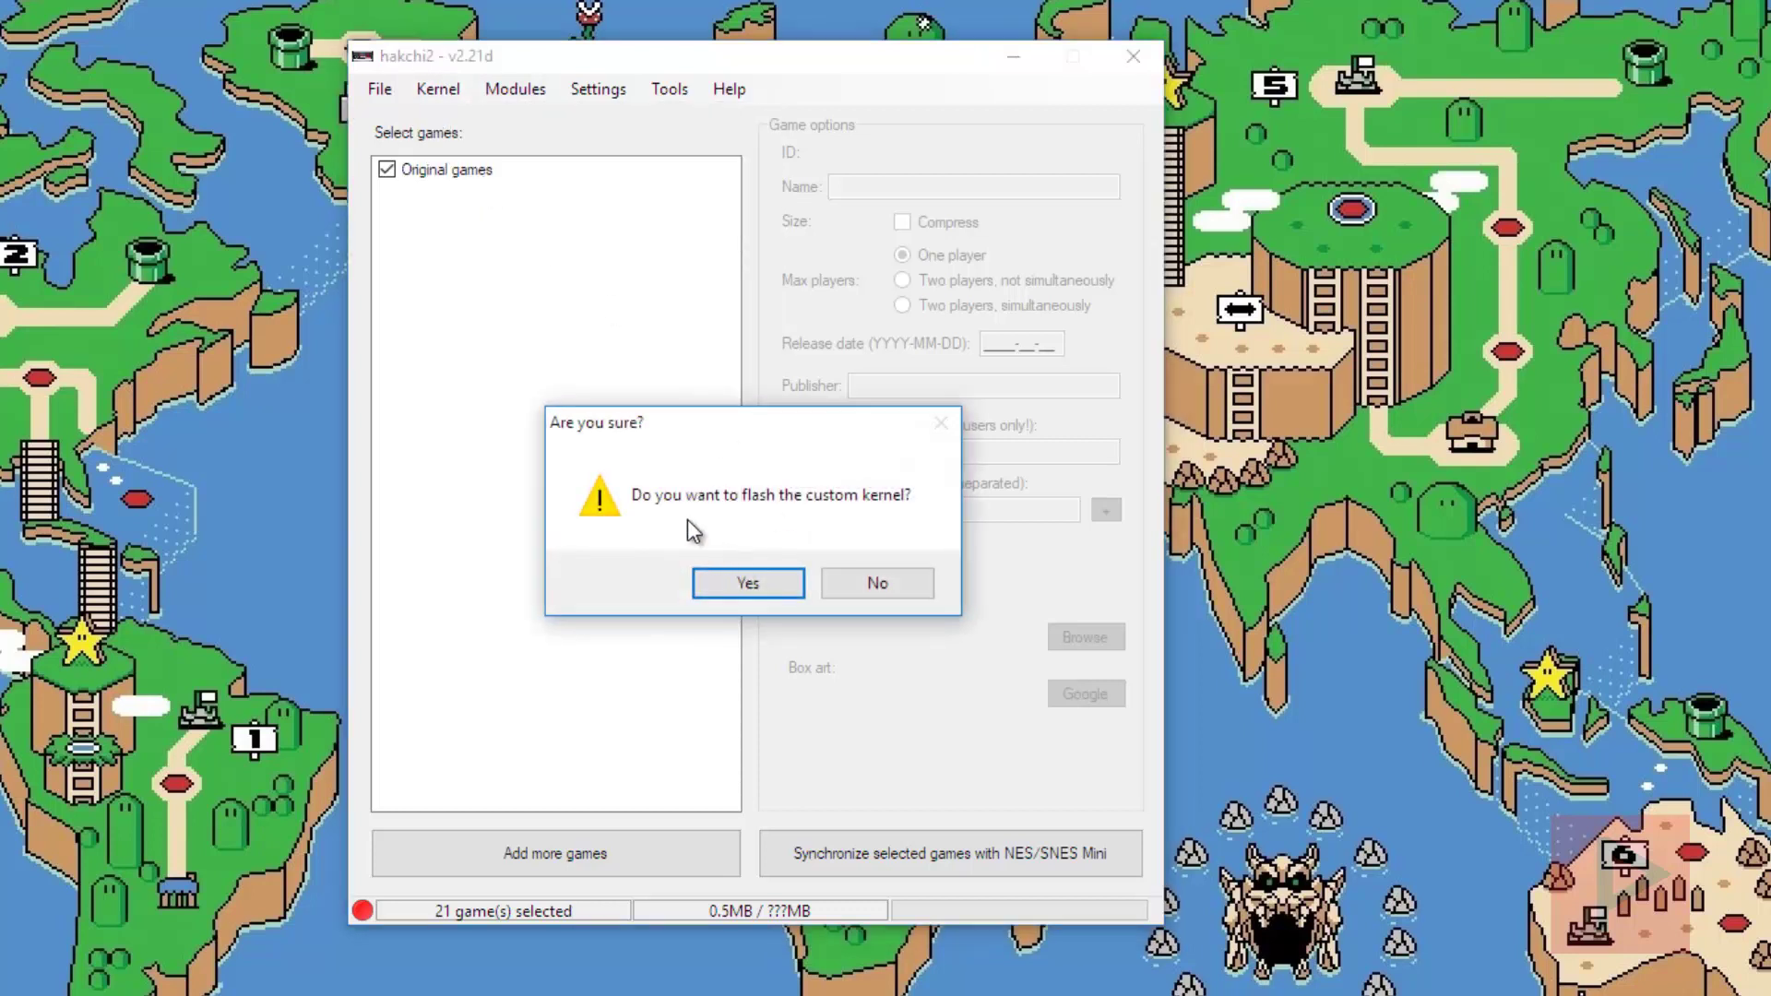
Confirm the custom kernel flash and acknowledge the completion message
{"action": "left_click", "coordinate": [723, 588]}
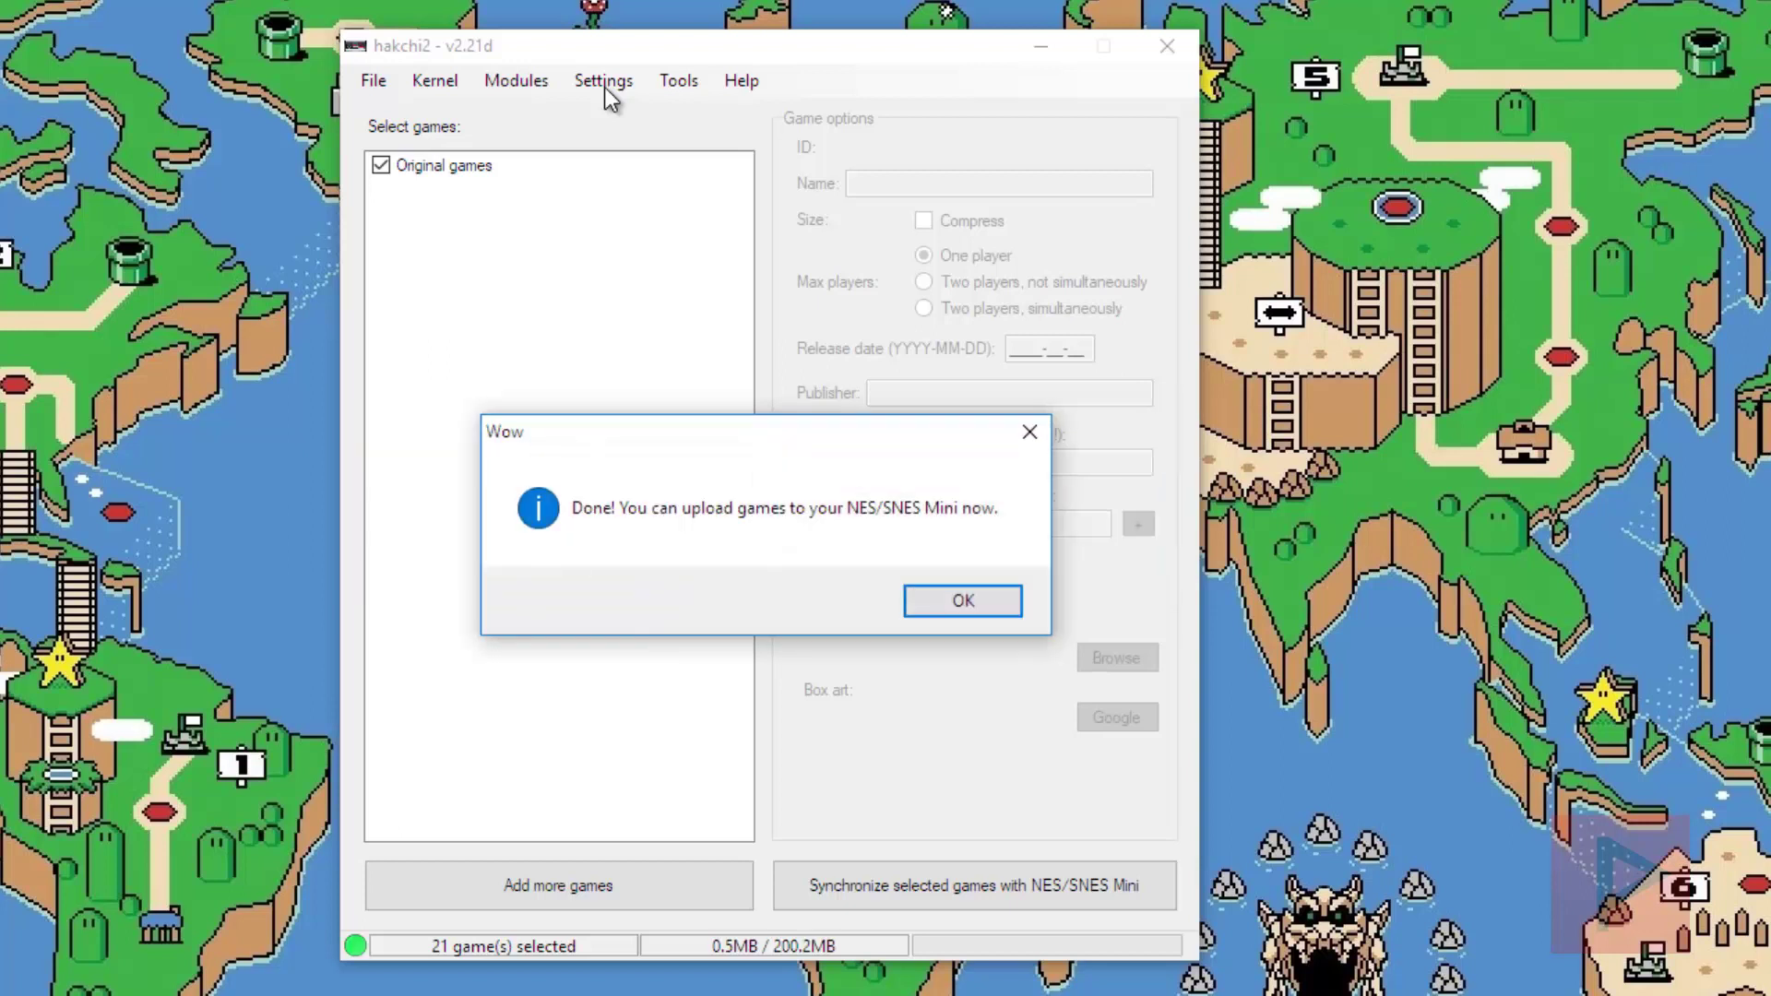
{"action": "left_click", "coordinate": [957, 609]}
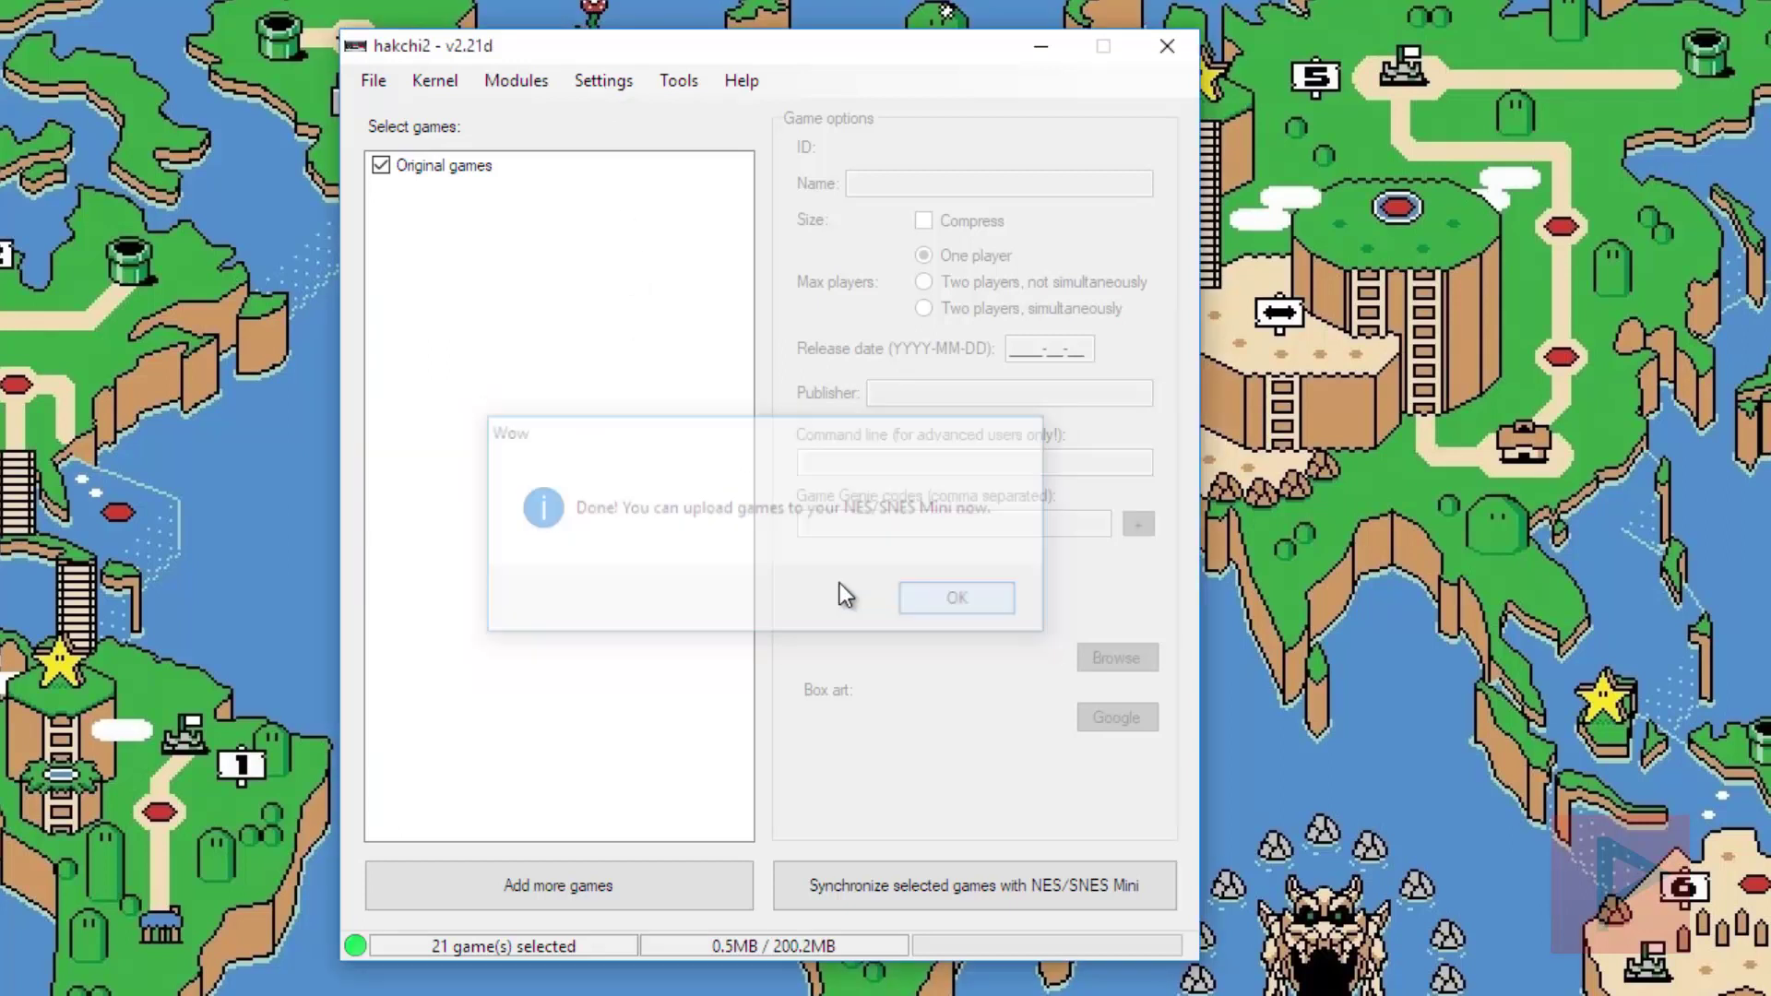
Add all thirteen game zips from Desktop\SNES games to hakchi2's game list
{"action": "left_click", "coordinate": [583, 892]}
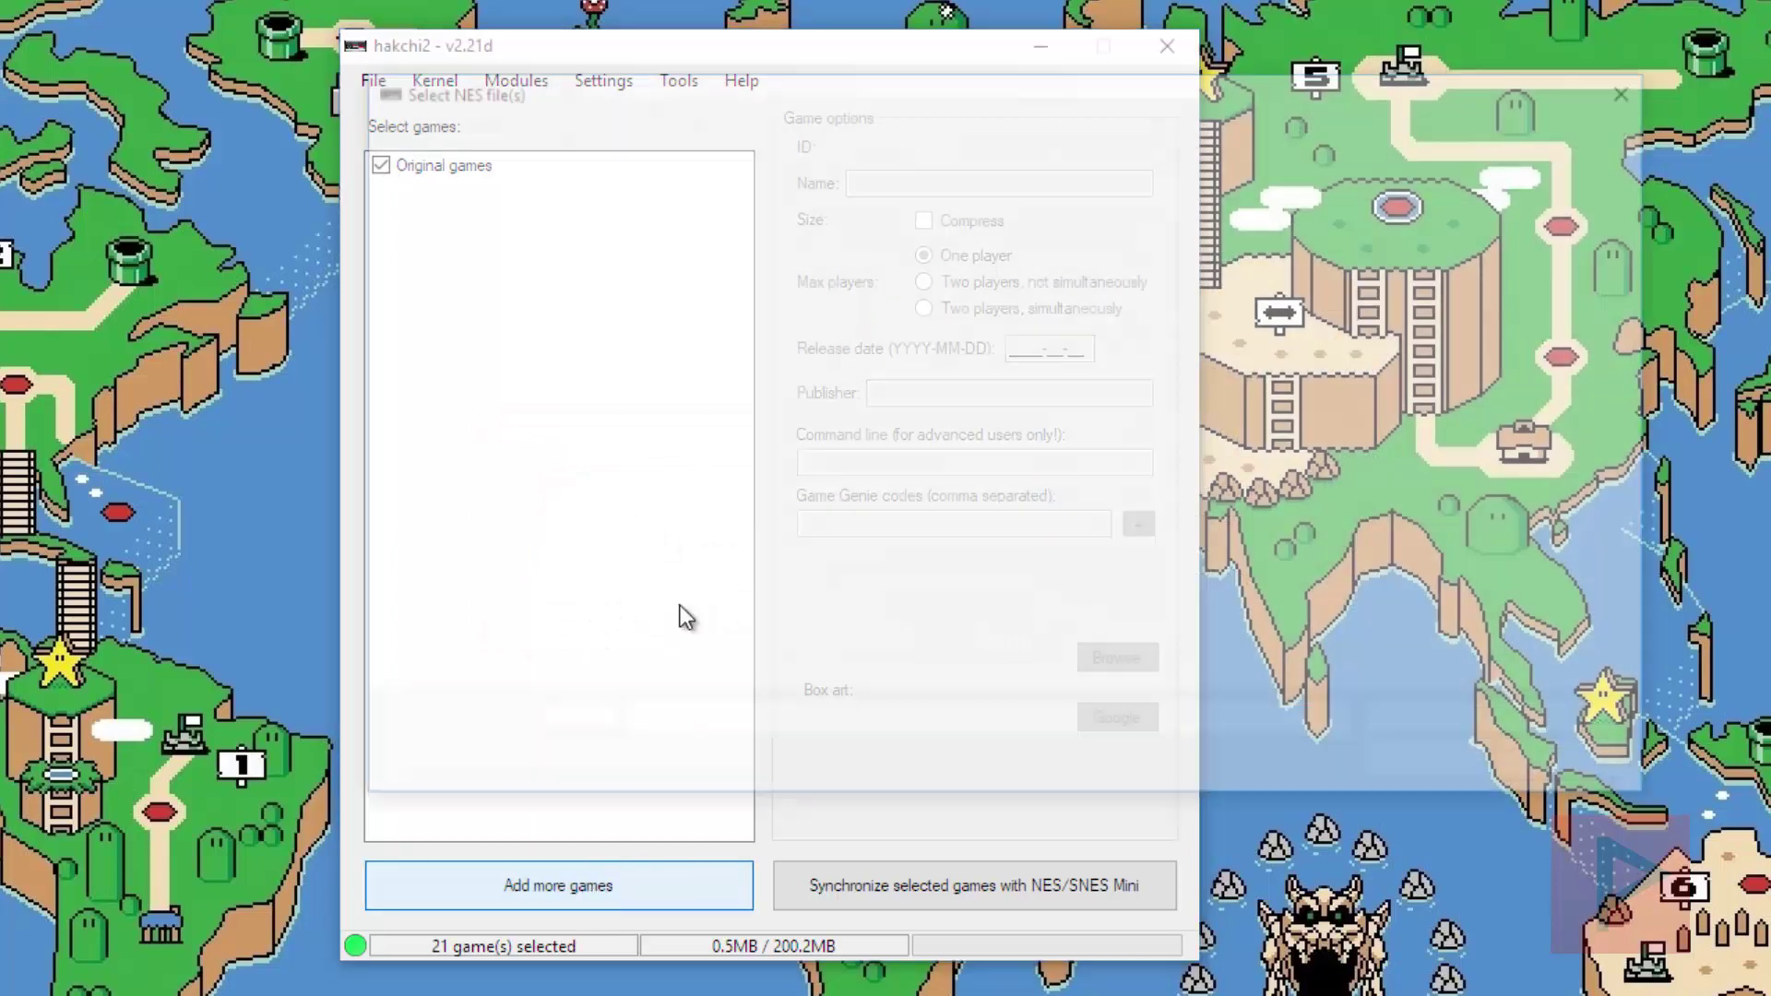
{"action": "left_click", "coordinate": [668, 129]}
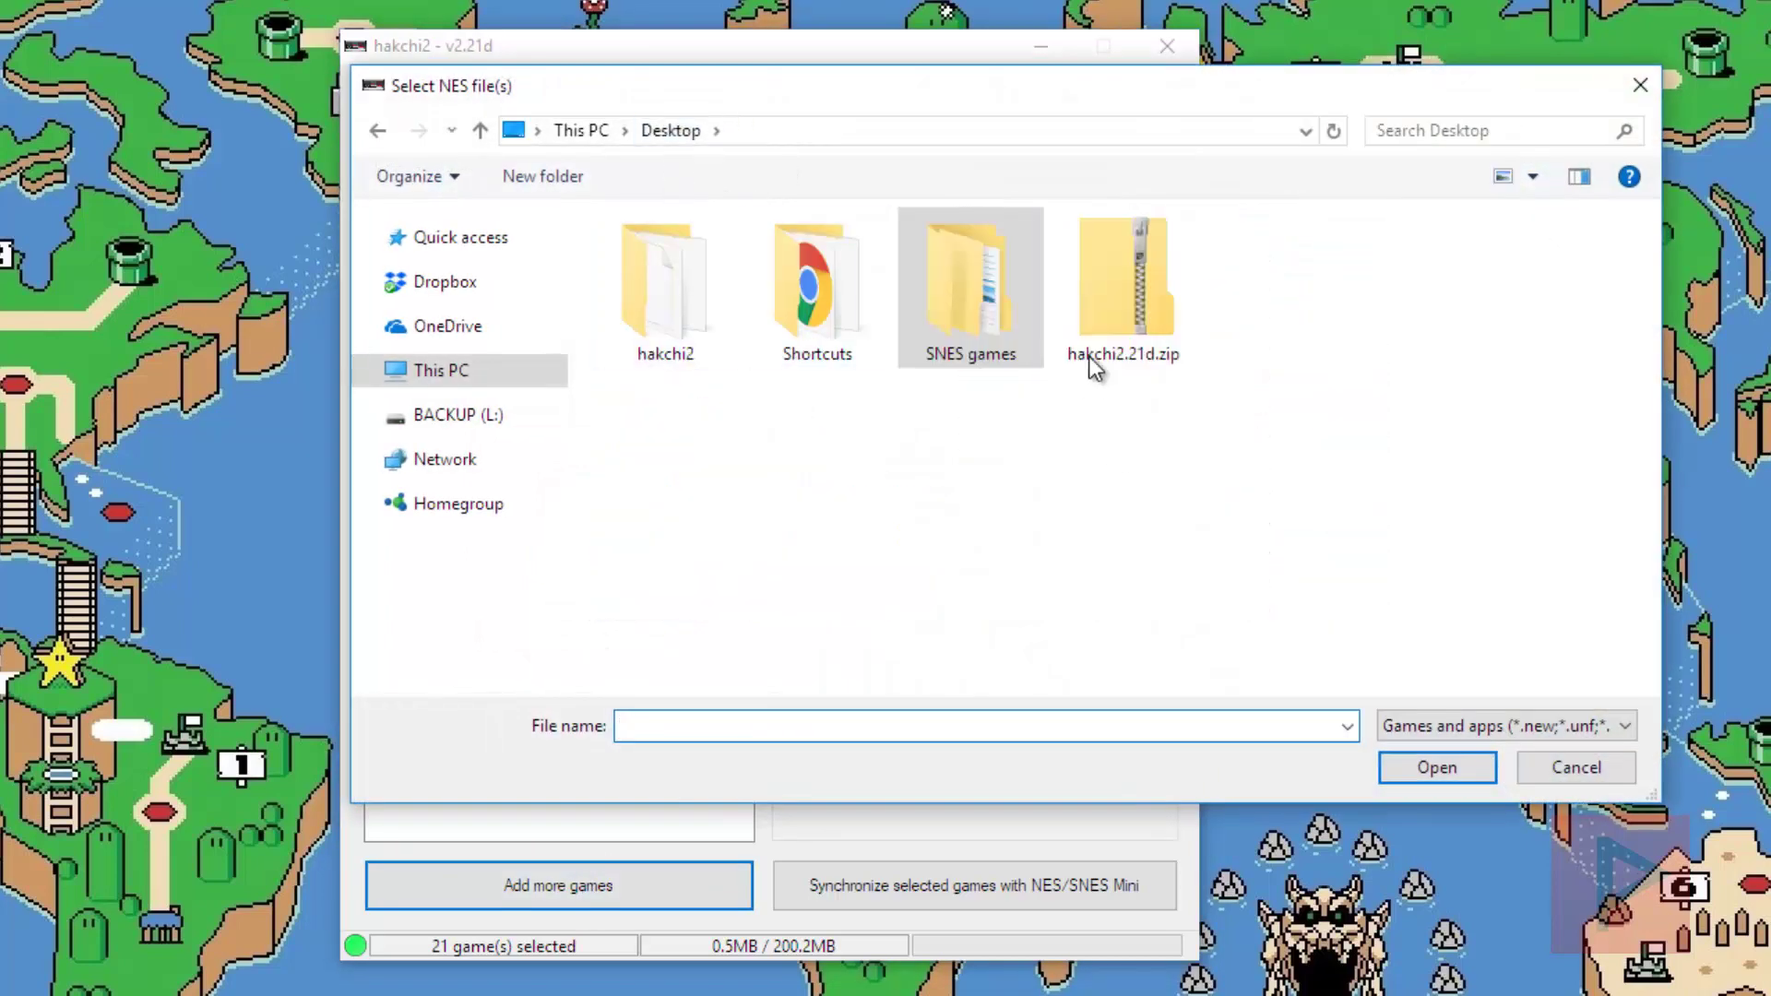
{"action": "double_click", "coordinate": [950, 314]}
{"action": "left_click_drag", "start_coordinate": [902, 664], "coordinate": [650, 232]}
{"action": "left_click", "coordinate": [1425, 770]}
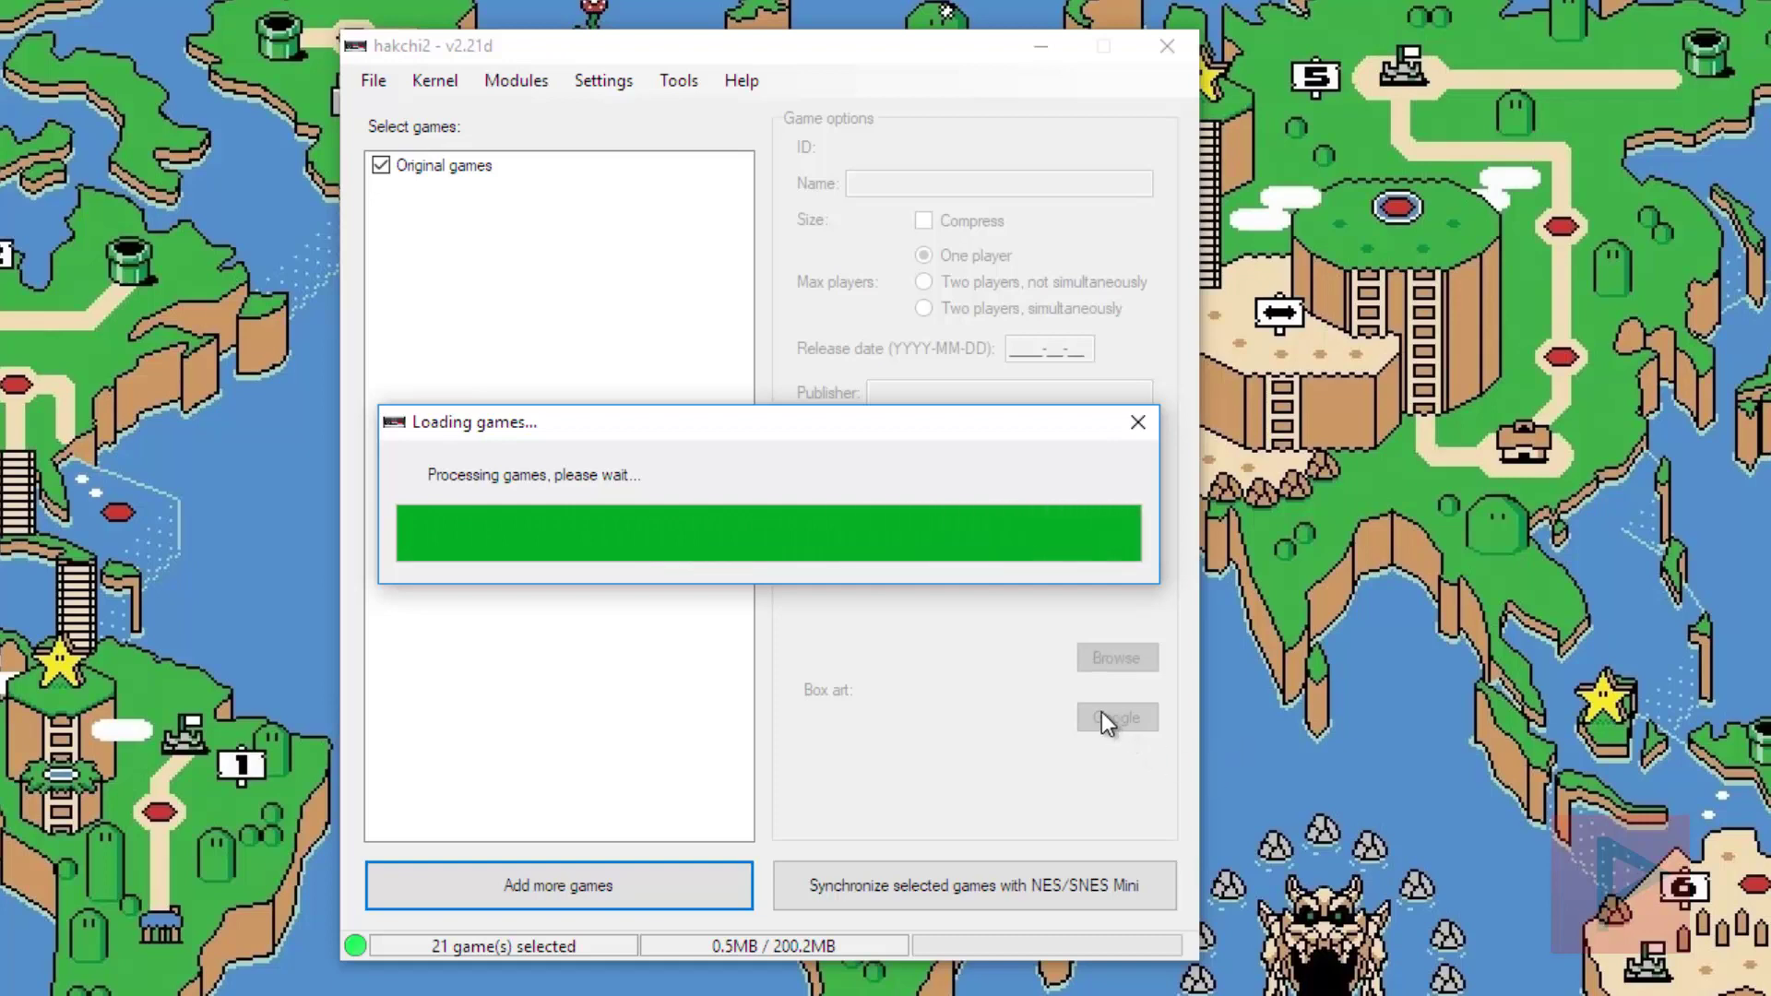
Select the thirteen new games and download their box art
{"action": "left_click_drag", "start_coordinate": [657, 641], "coordinate": [422, 188]}
{"action": "right_click", "coordinate": [422, 188]}
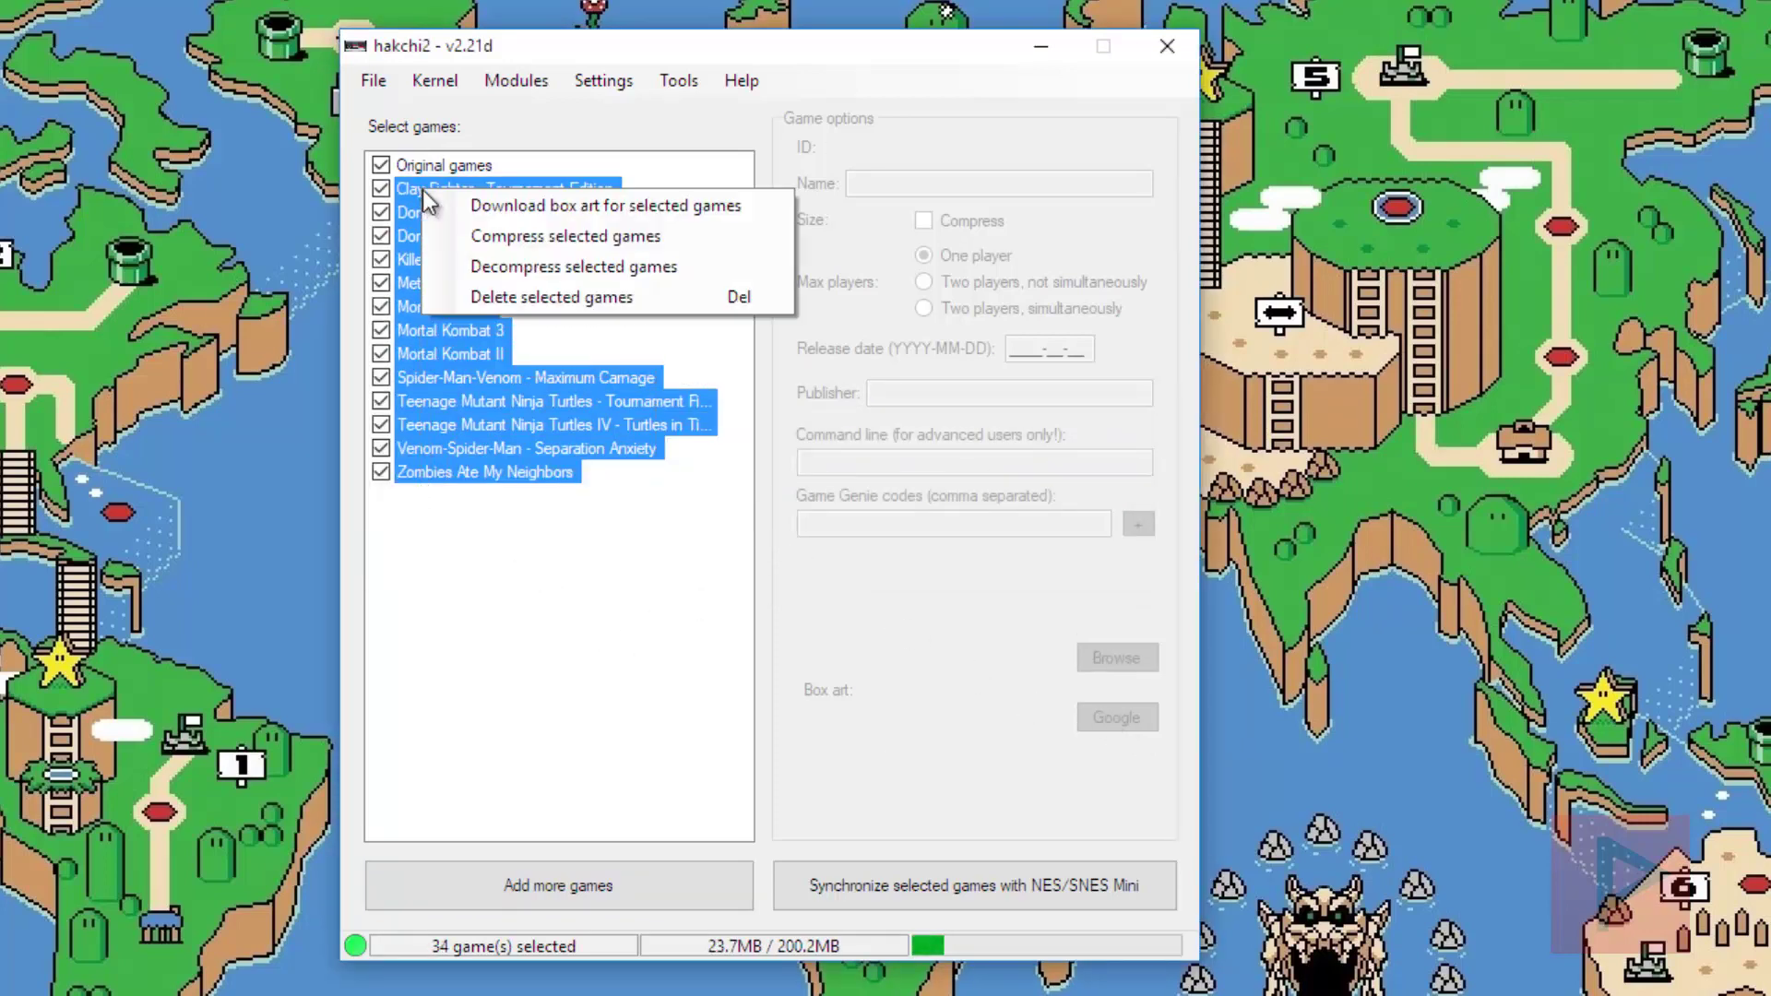
{"action": "left_click", "coordinate": [539, 208]}
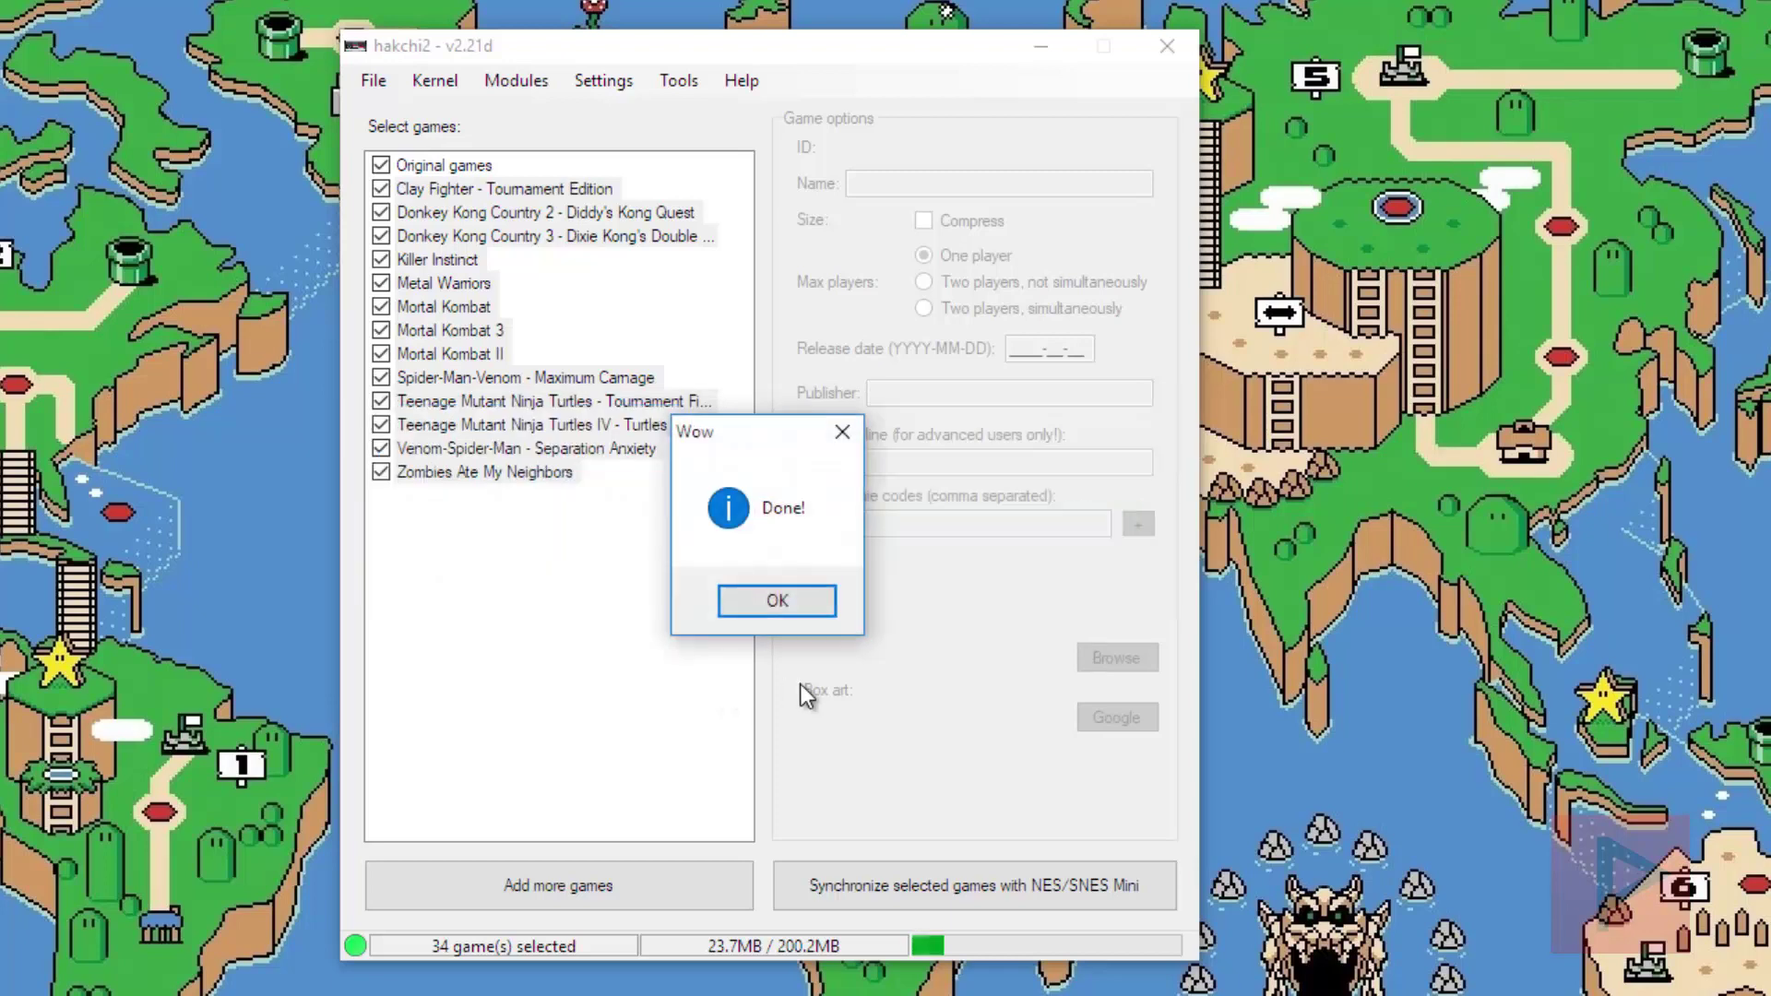
Check the downloaded box art for Zombies Ate My Neighbors and Clay Fighter
{"action": "left_click", "coordinate": [765, 600]}
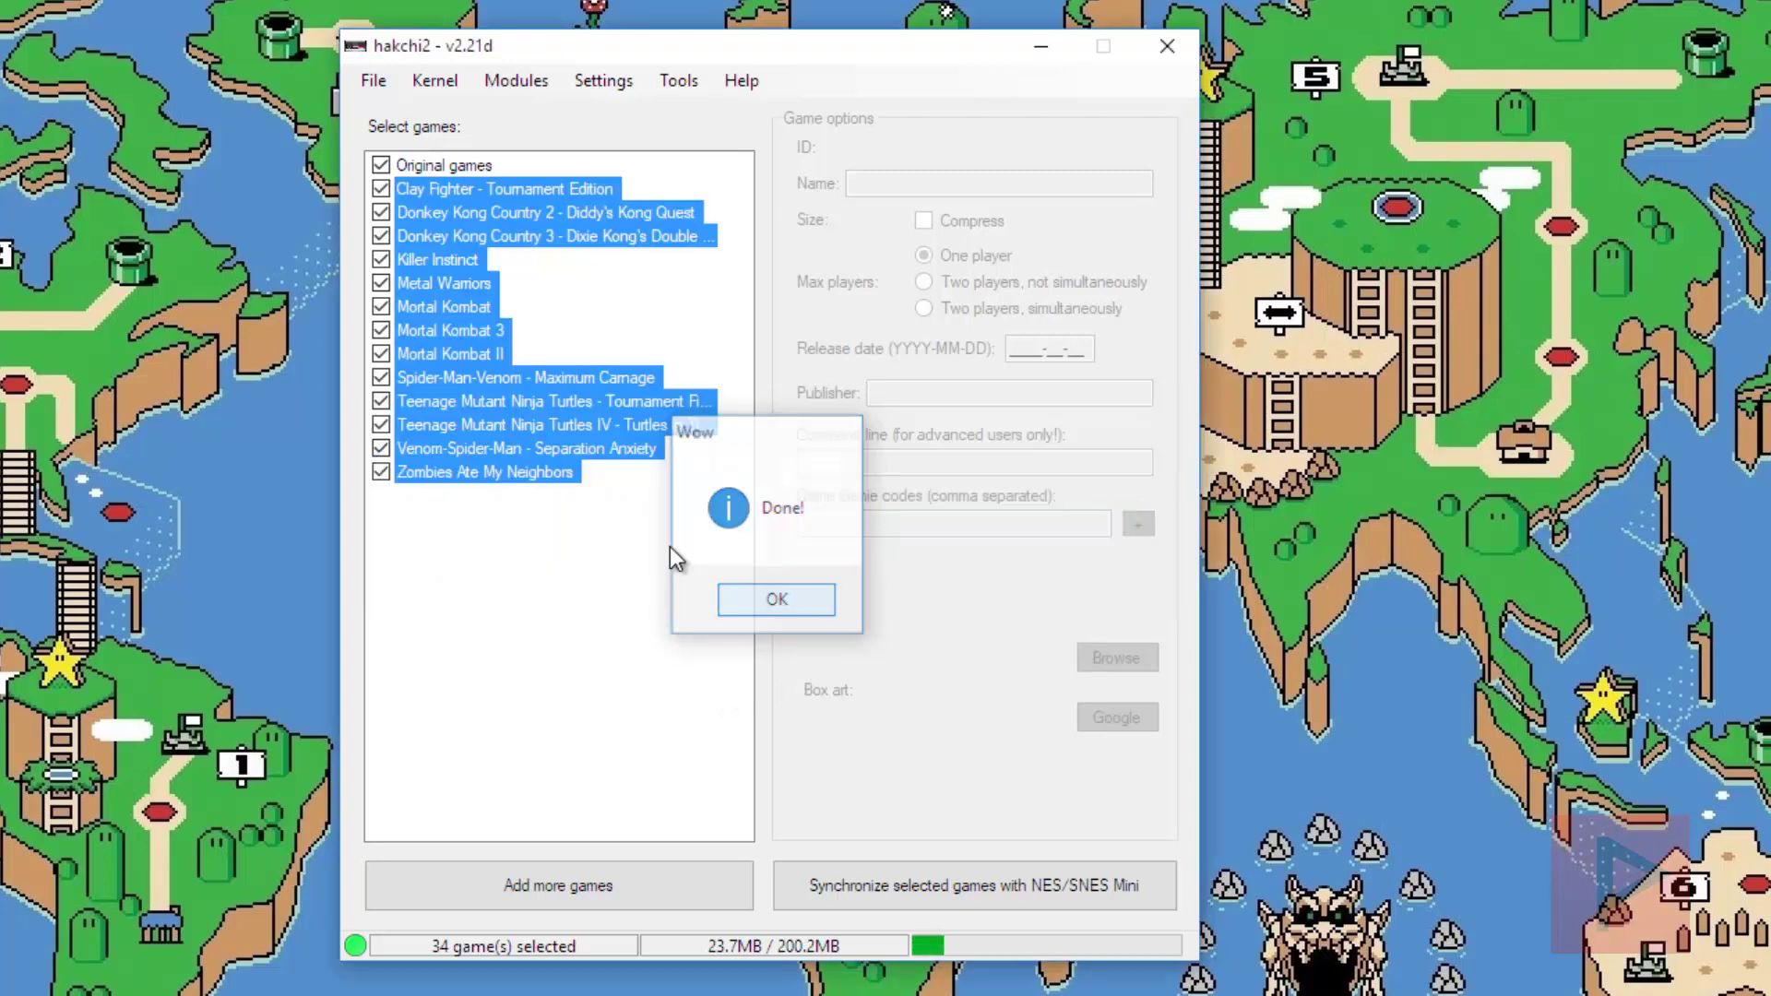
{"action": "left_click", "coordinate": [545, 470]}
{"action": "key", "text": "Up"}
{"action": "key", "text": "Up"}
{"action": "key", "text": "Up"}
{"action": "key", "text": "Up"}
{"action": "key", "text": "Up"}
{"action": "key", "text": "Up"}
{"action": "key", "text": "Up"}
{"action": "key", "text": "Up"}
{"action": "key", "text": "Up"}
{"action": "key", "text": "Up"}
{"action": "key", "text": "Up"}
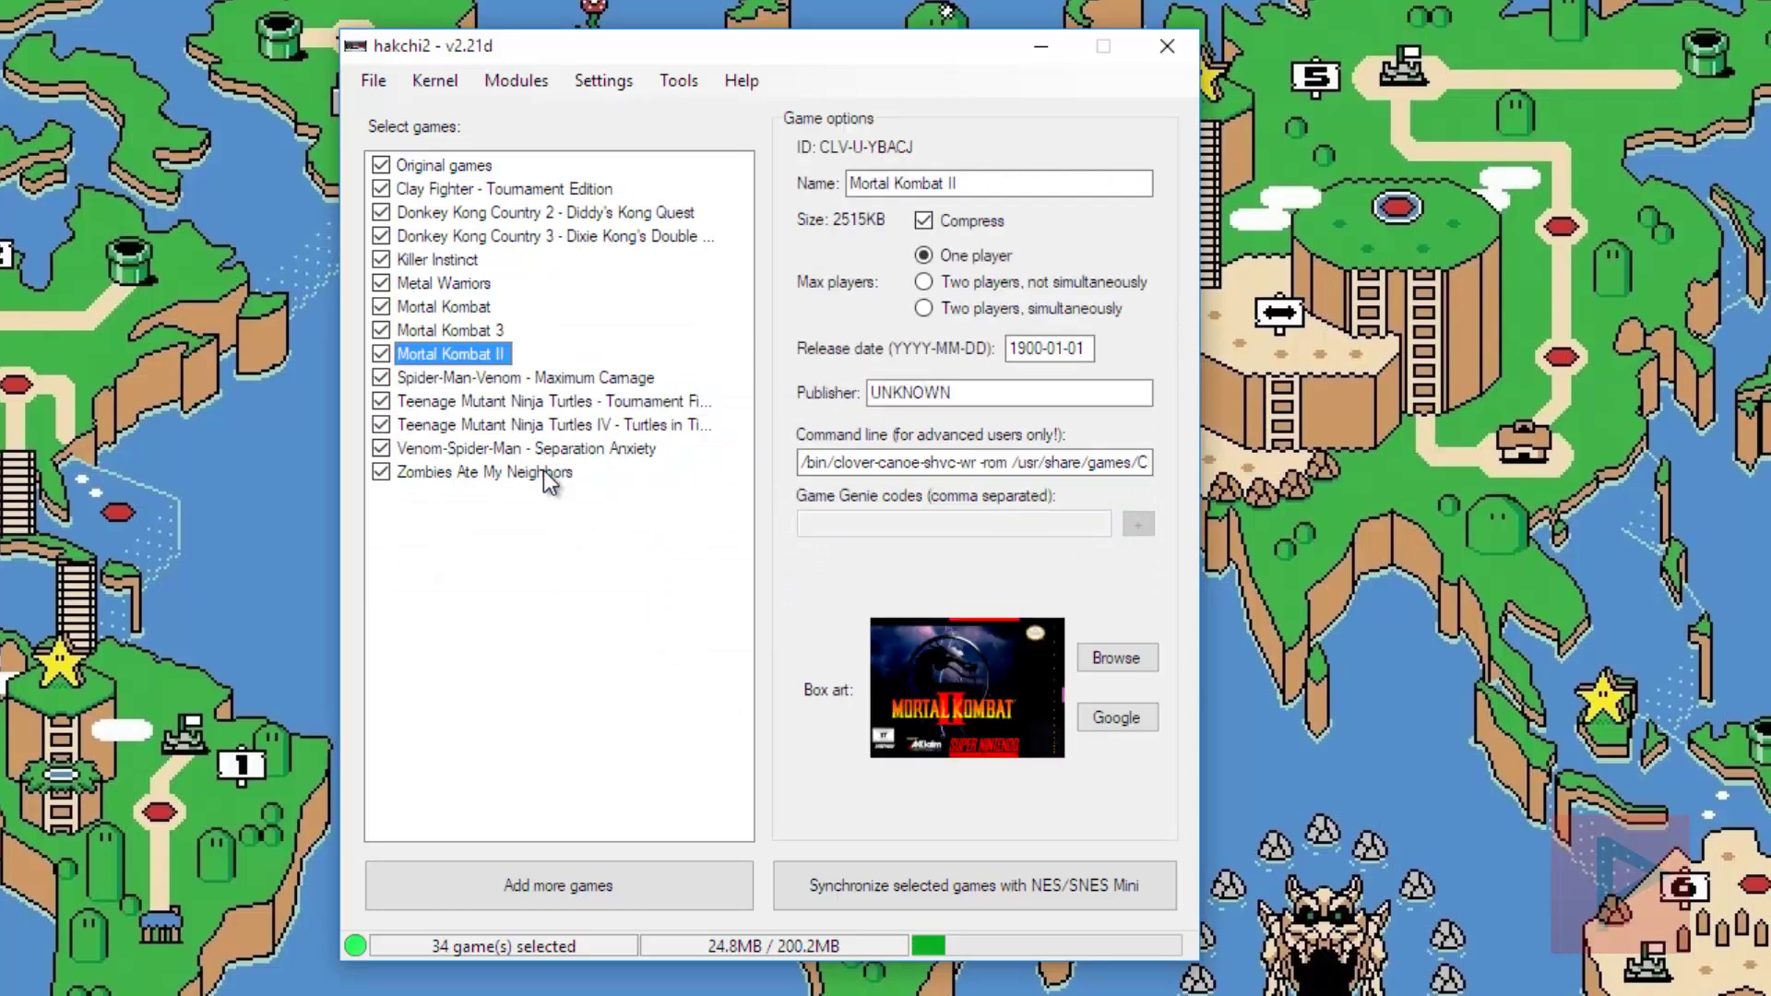
{"action": "key", "text": "Up"}
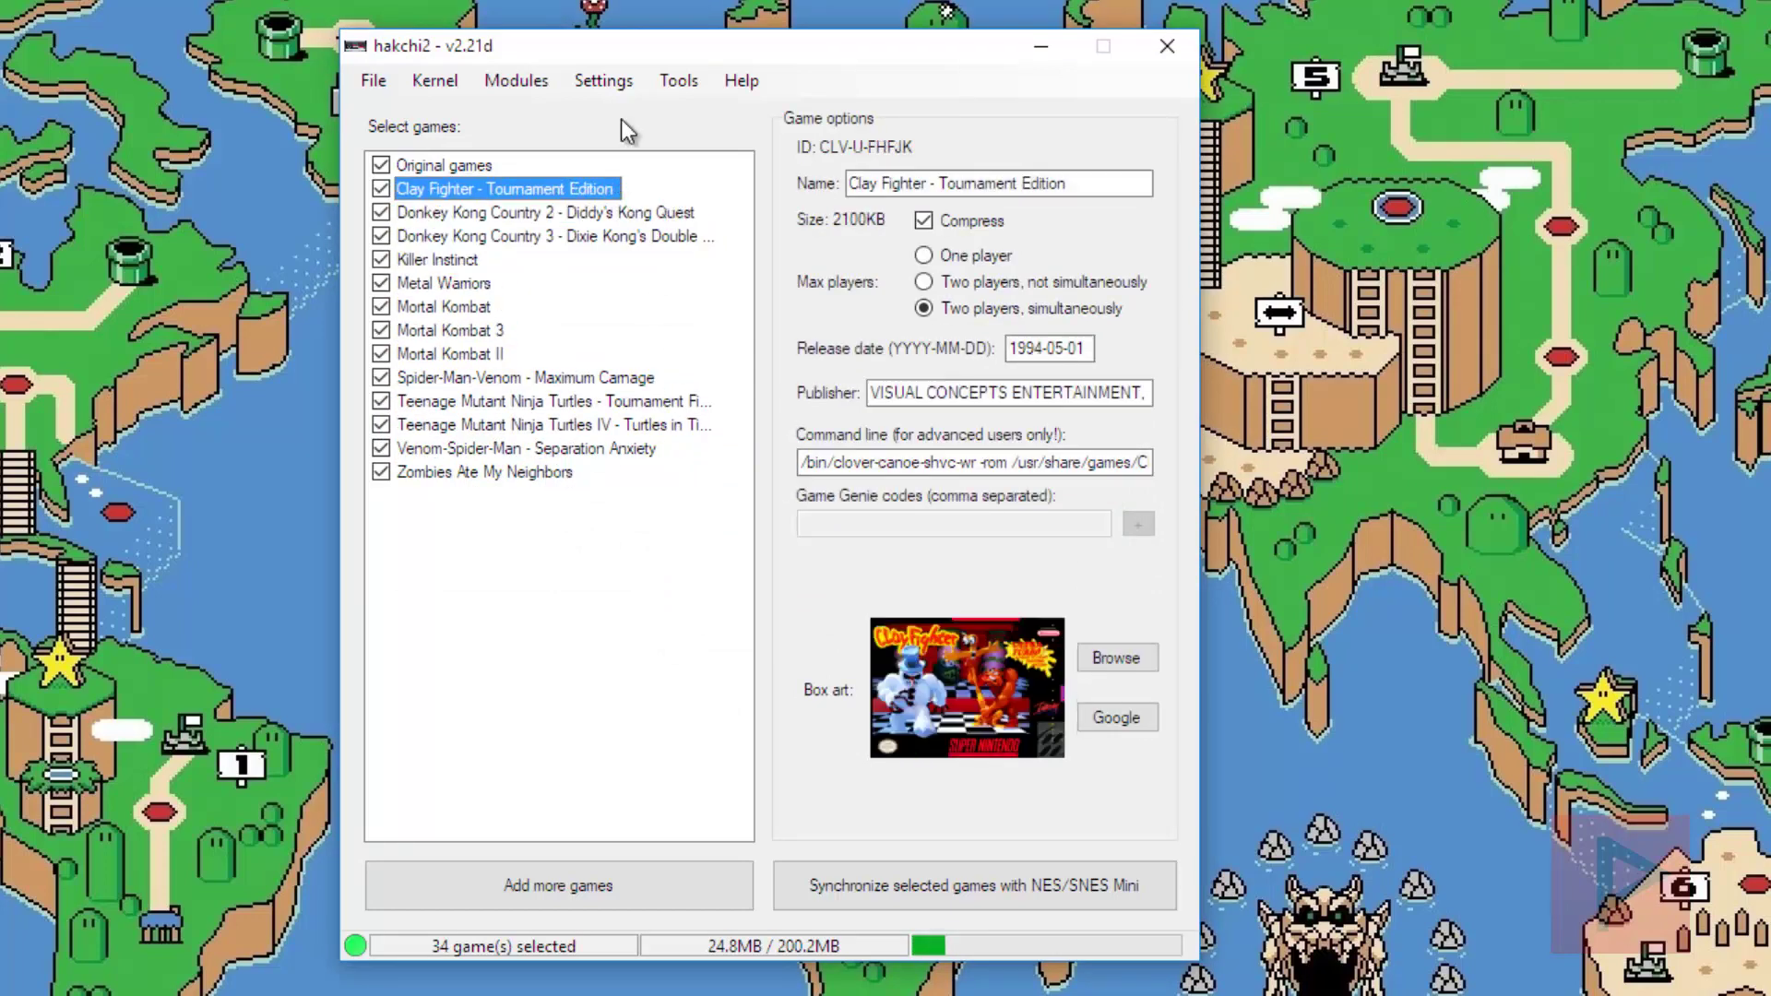
Set the pages/folders structure to Pages, split games equally
{"action": "left_click", "coordinate": [611, 87]}
{"action": "mouse_move", "coordinate": [720, 182]}
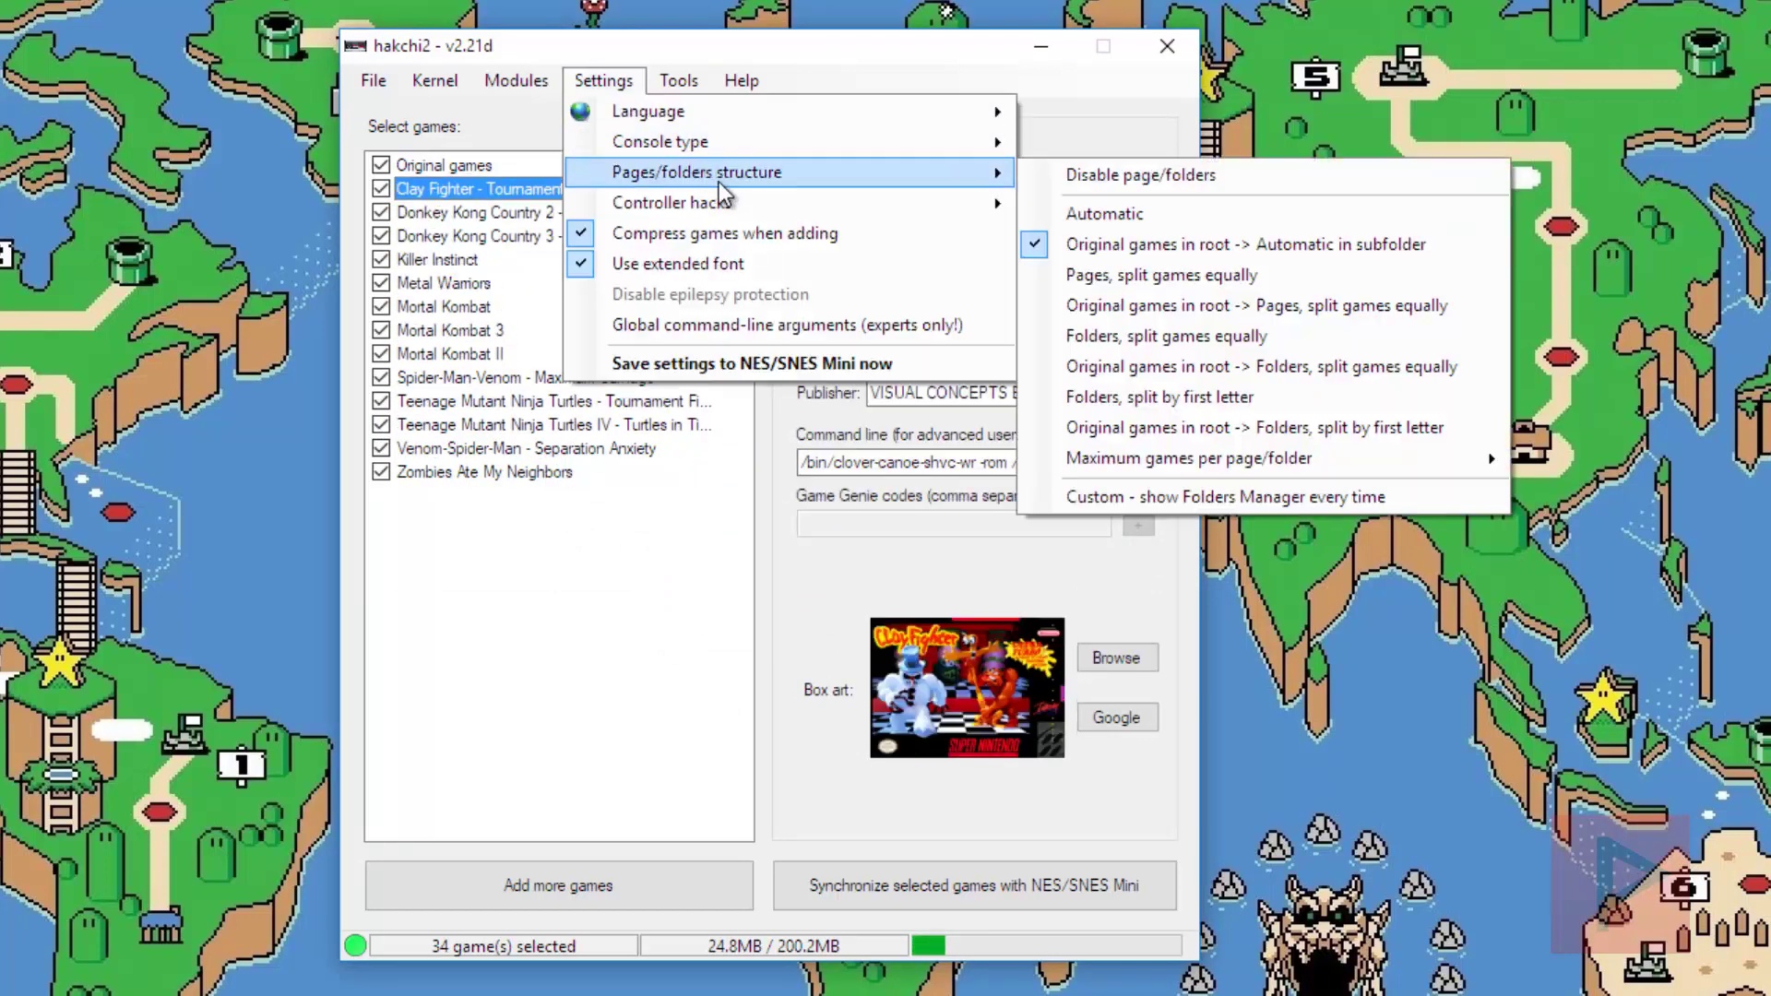
{"action": "left_click", "coordinate": [1126, 284]}
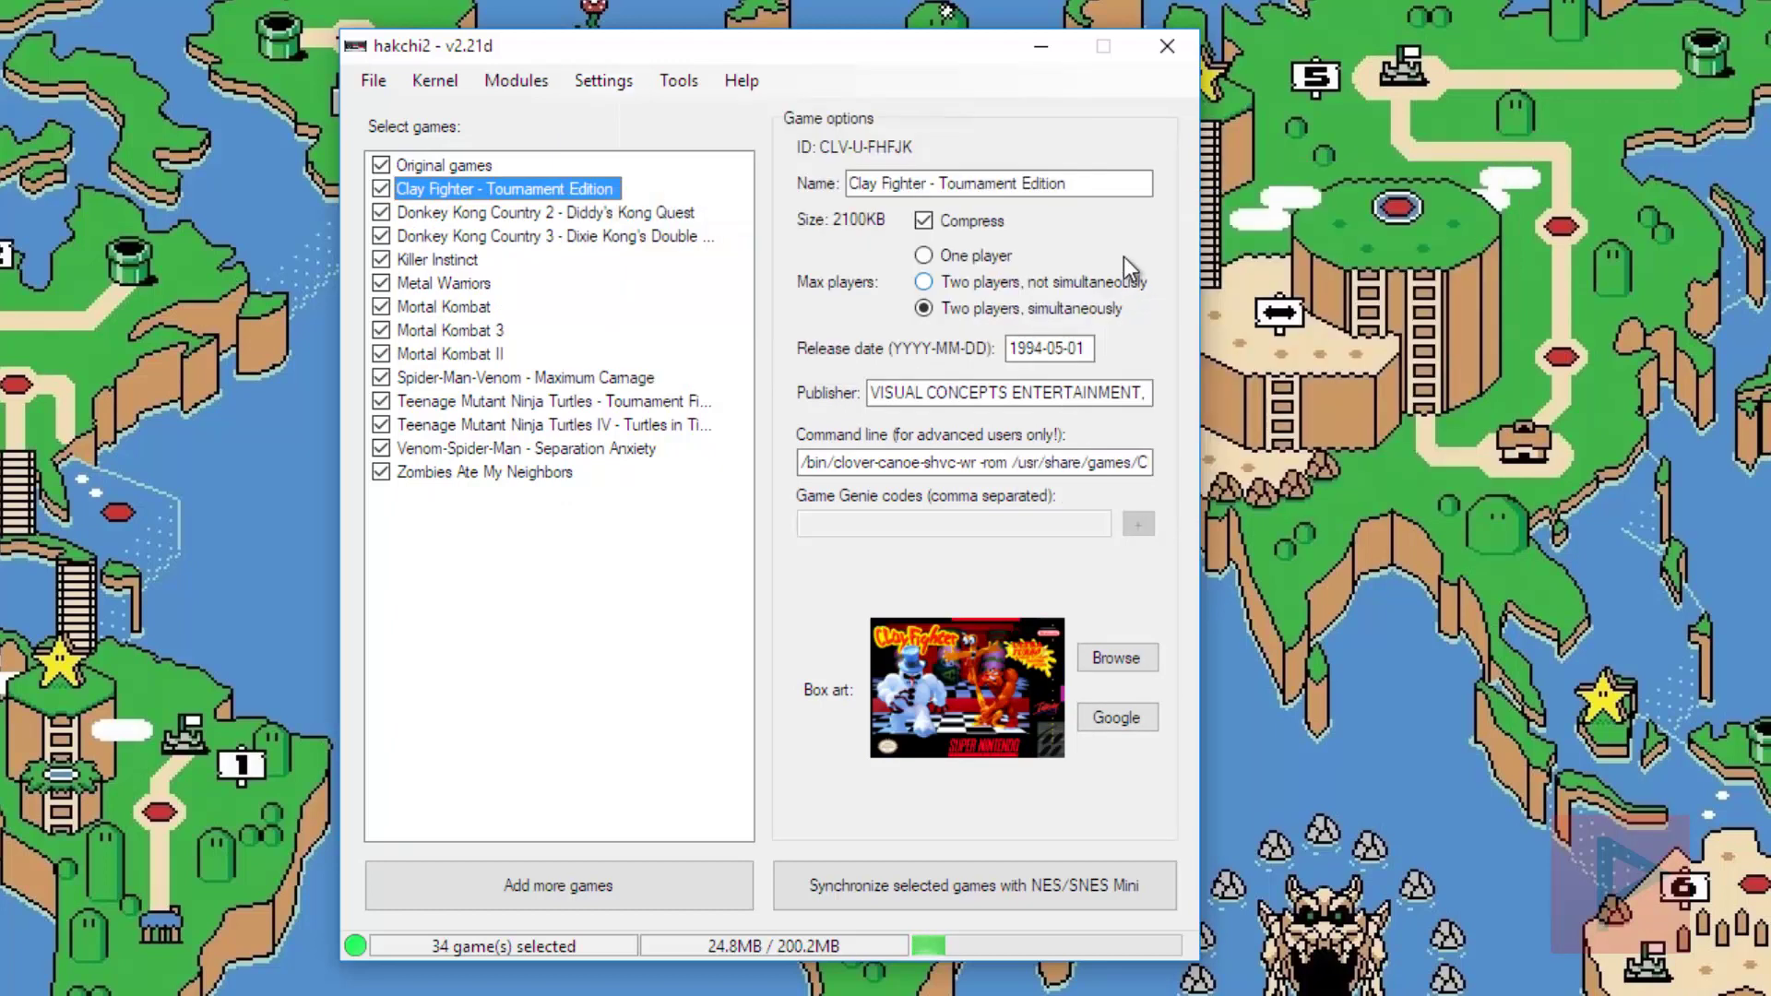
Set the maximum games per page/folder to 40
{"action": "left_click", "coordinate": [620, 91]}
{"action": "mouse_move", "coordinate": [921, 174]}
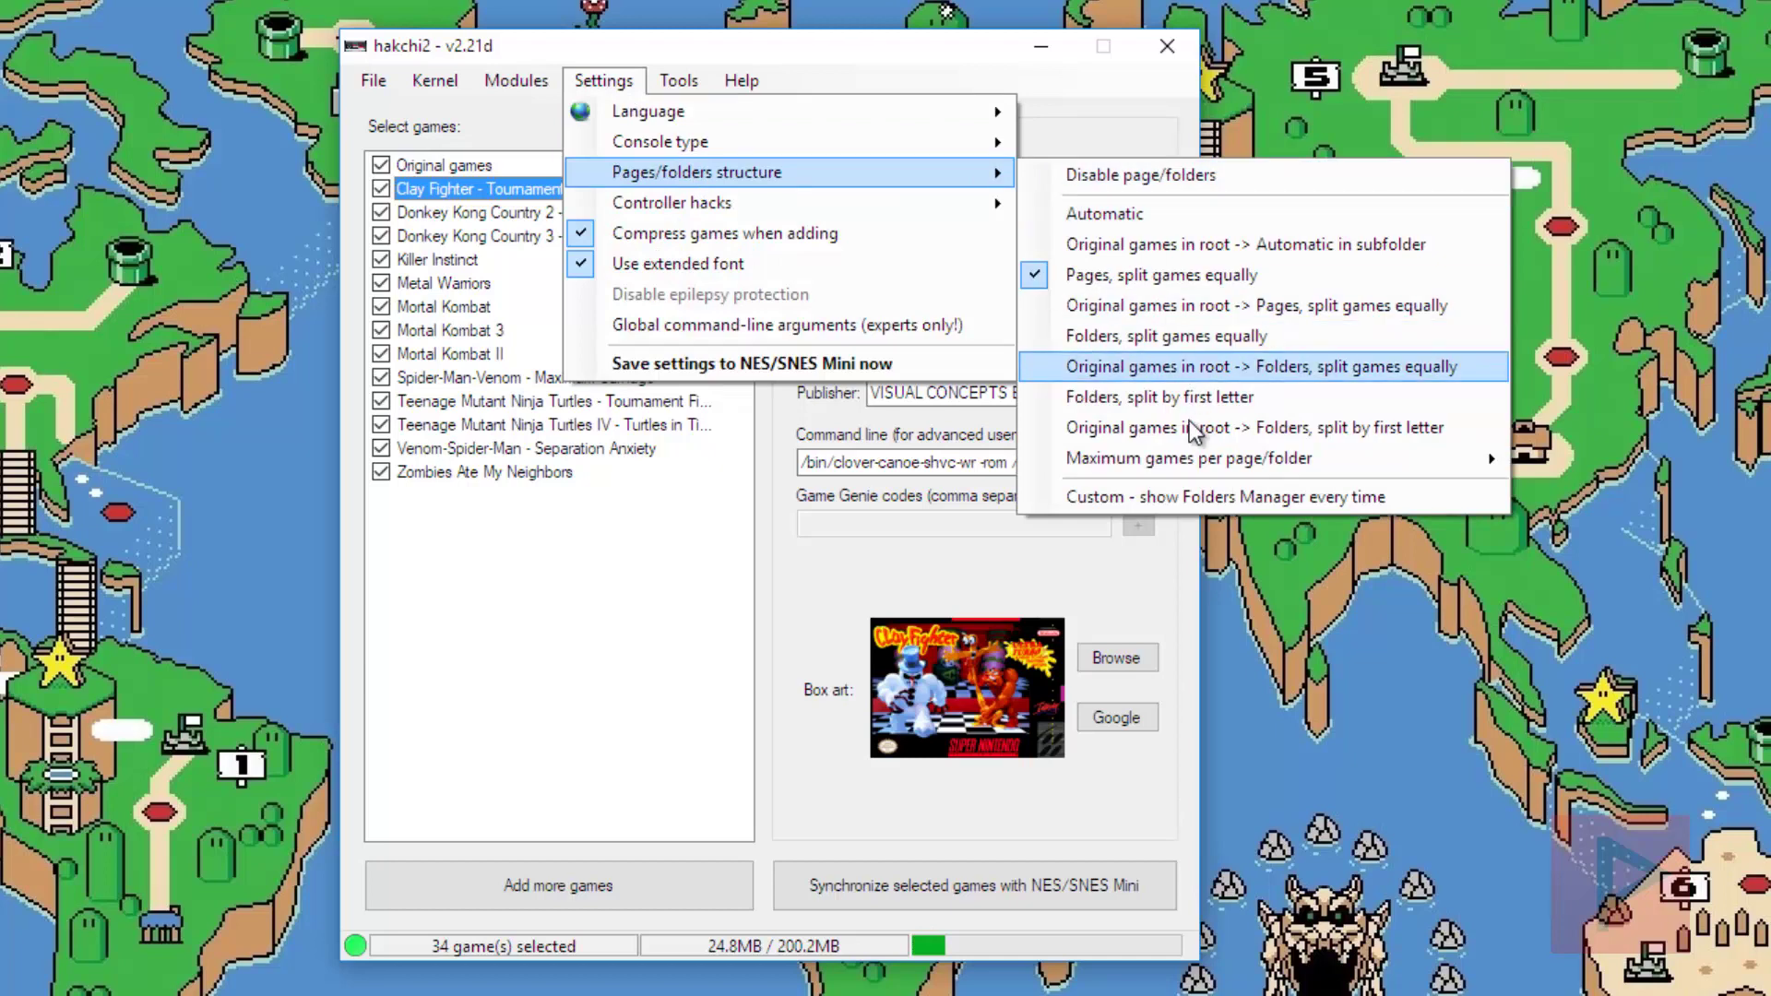
{"action": "mouse_move", "coordinate": [1186, 458]}
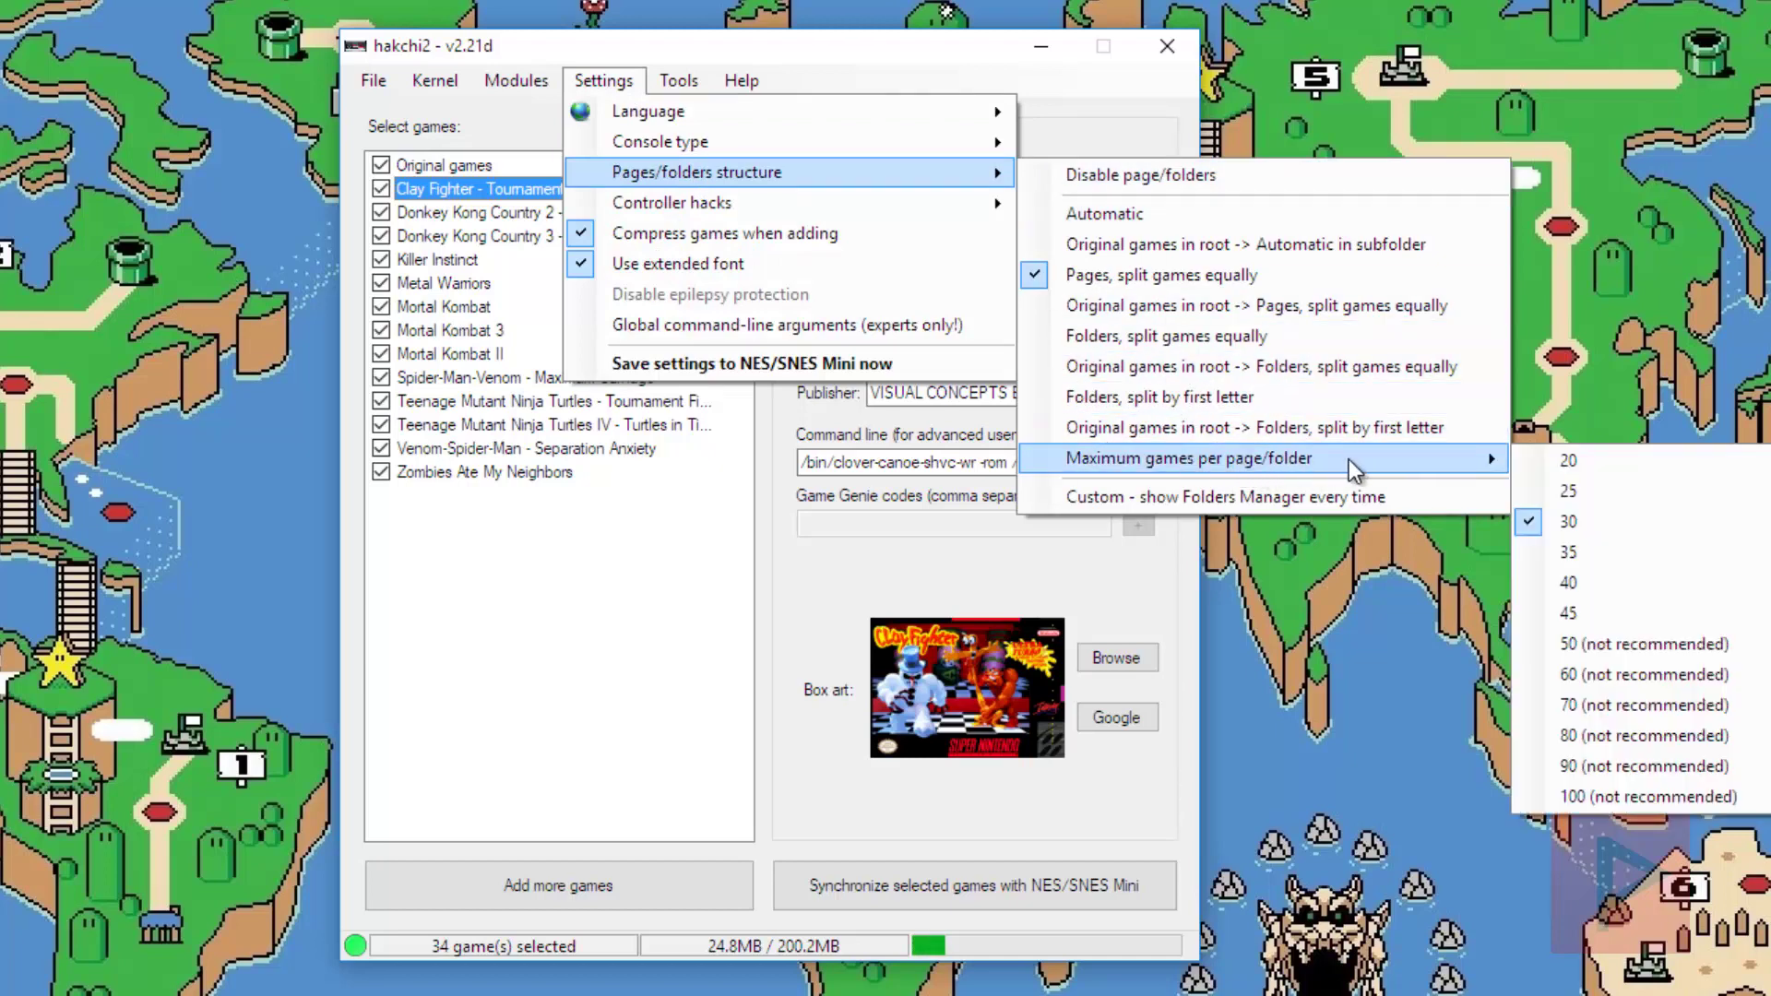
{"action": "left_click", "coordinate": [1579, 576]}
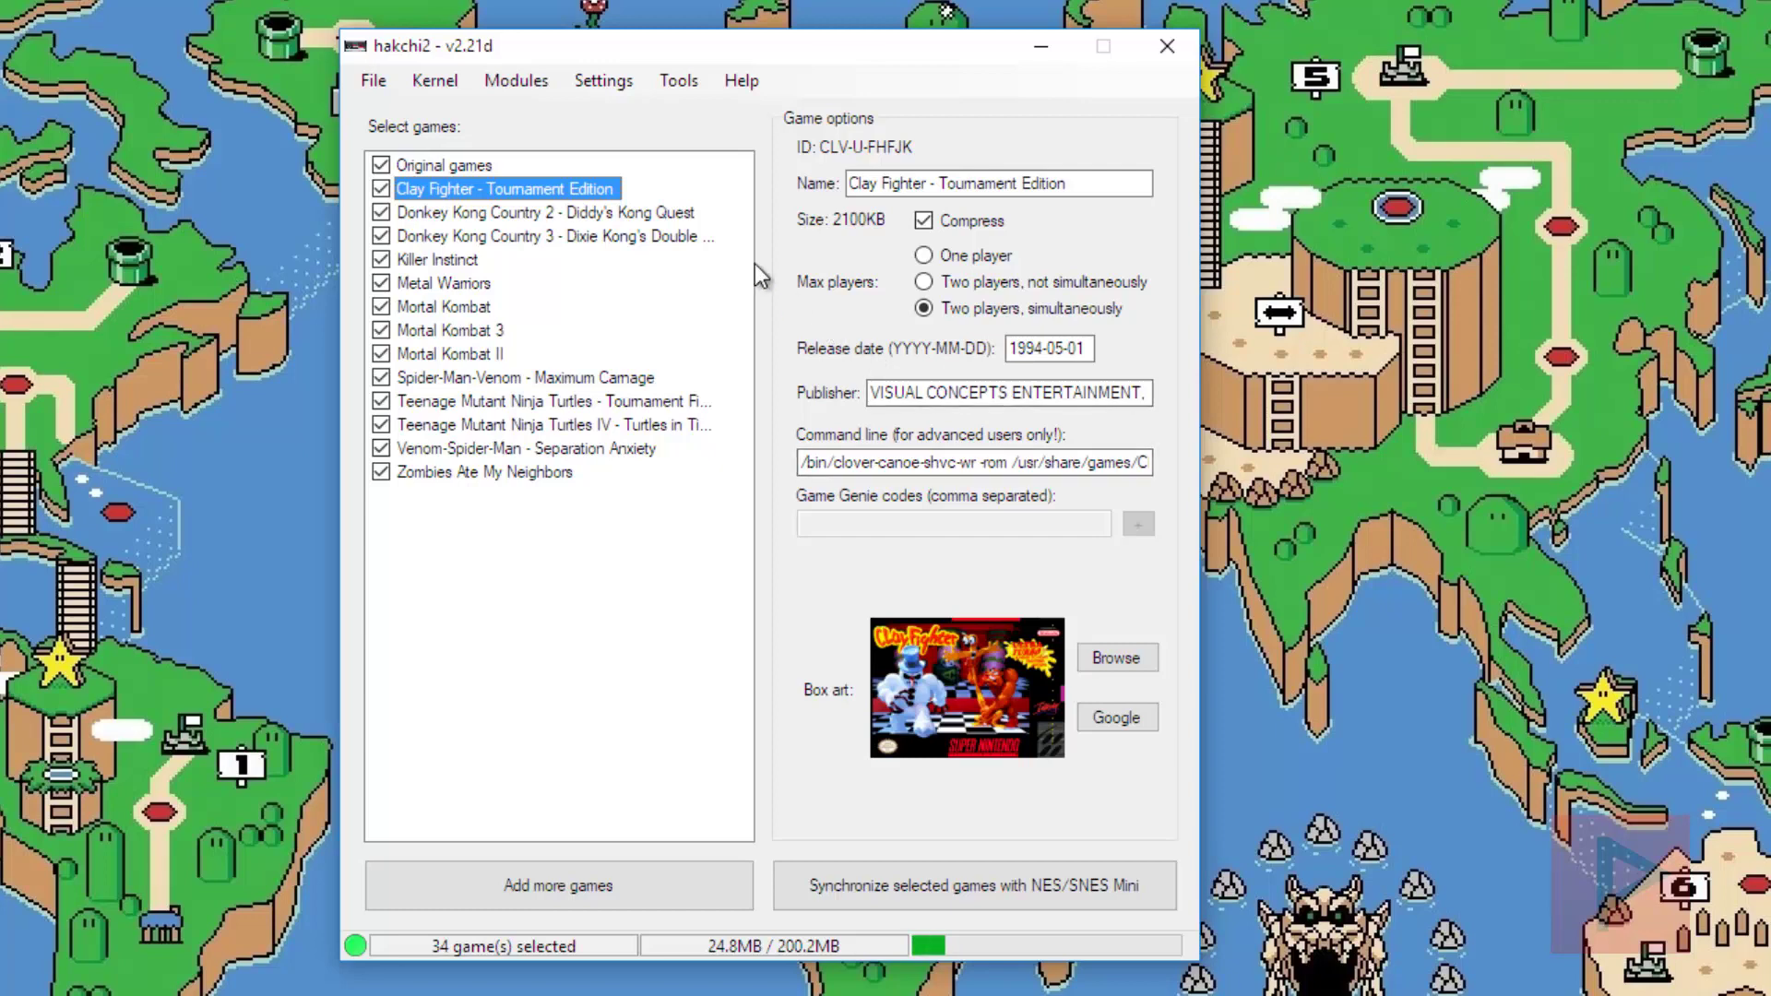
Save the settings to the SNES Mini from the Settings menu
{"action": "left_click", "coordinate": [612, 88]}
{"action": "left_click", "coordinate": [705, 360]}
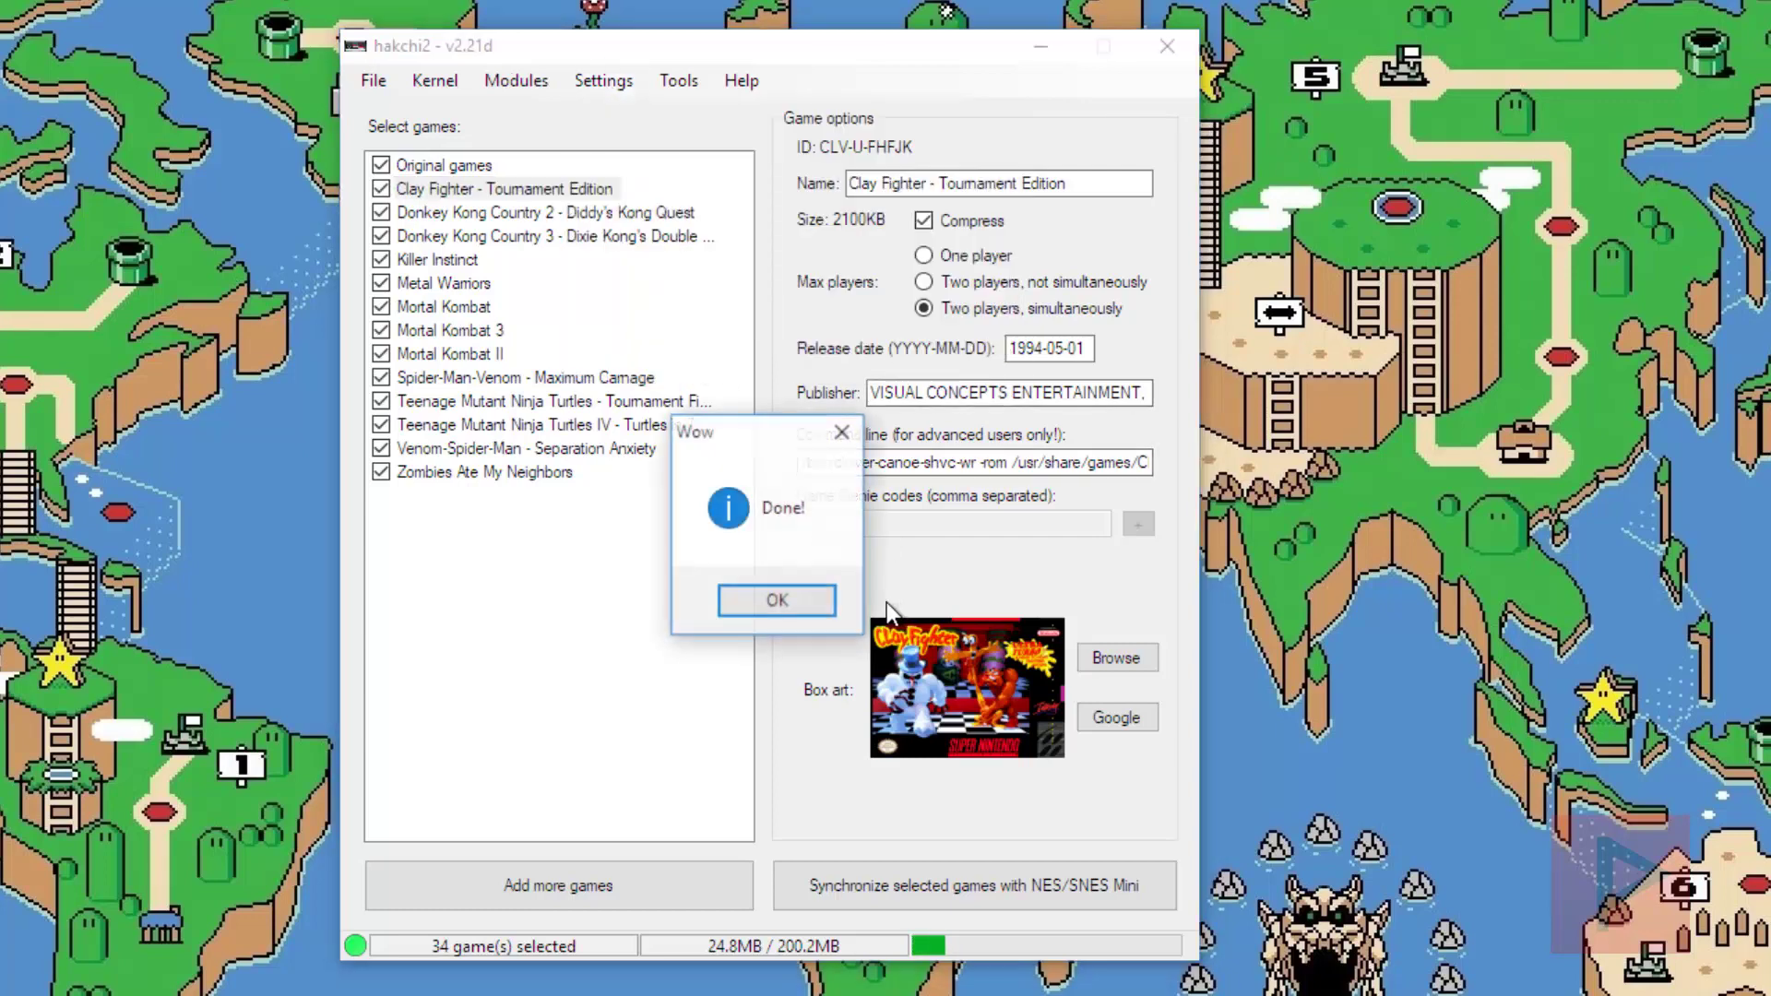
{"action": "left_click", "coordinate": [793, 604]}
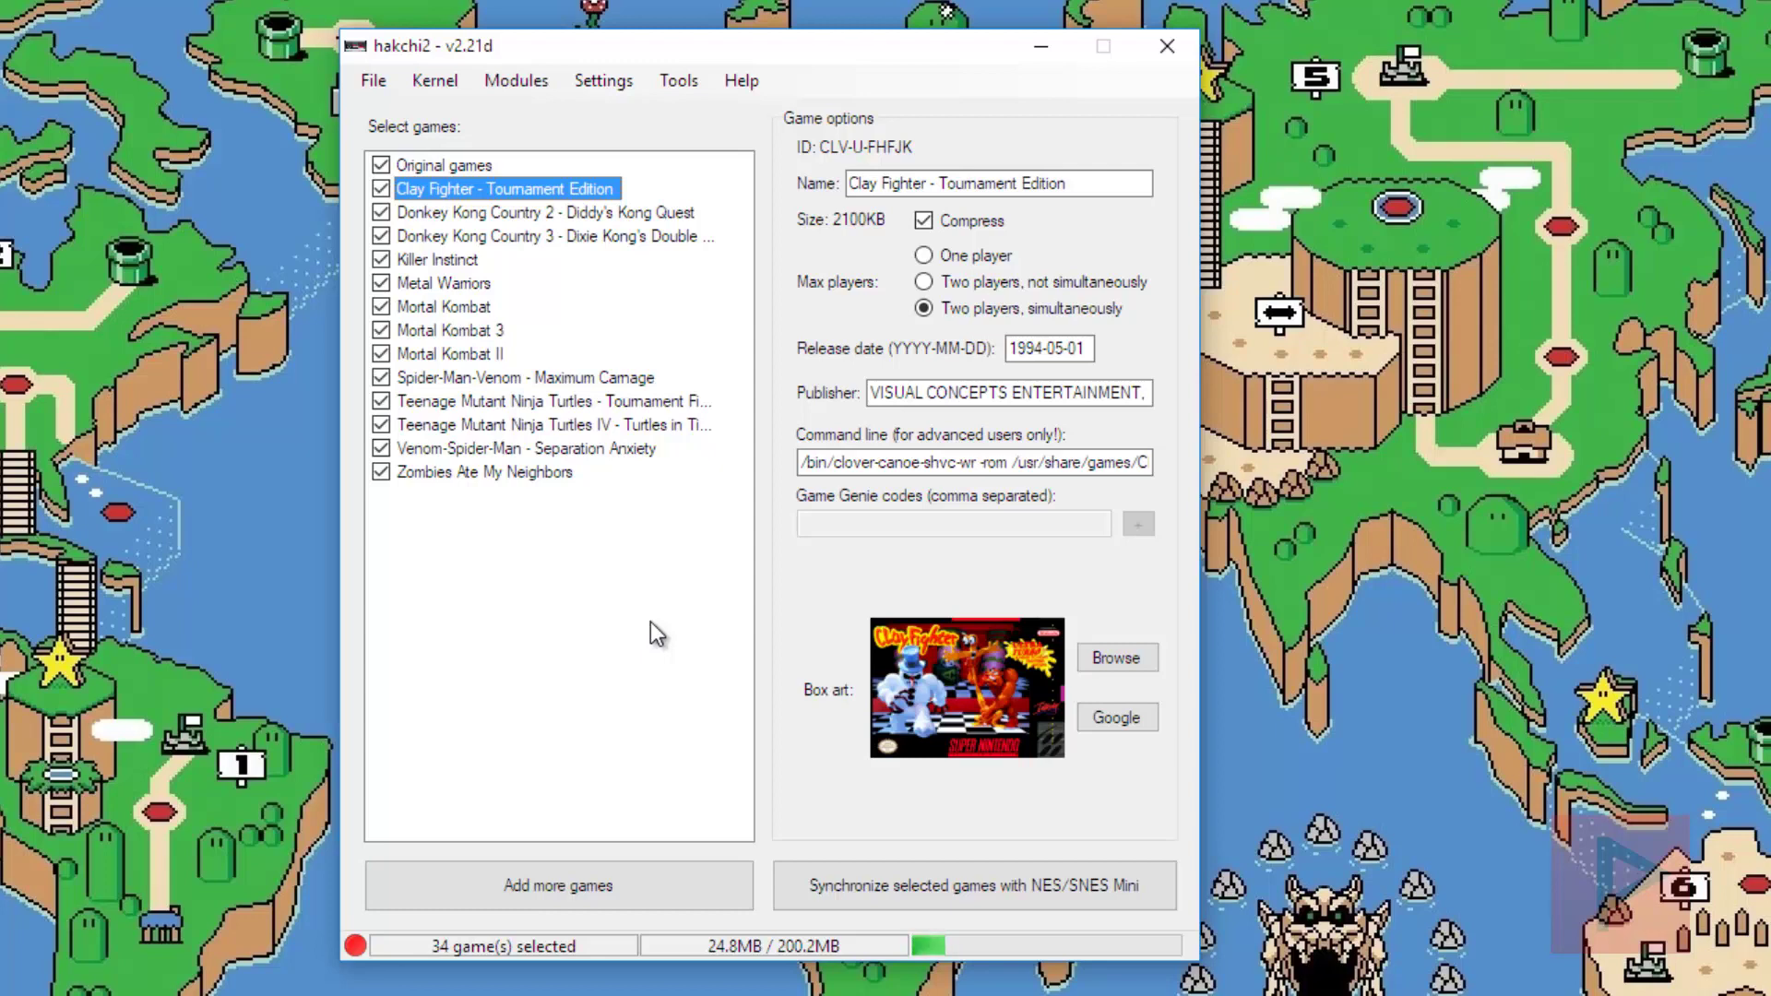
Synchronize the selected games with the SNES Mini, then close hakchi2
{"action": "left_click", "coordinate": [993, 893]}
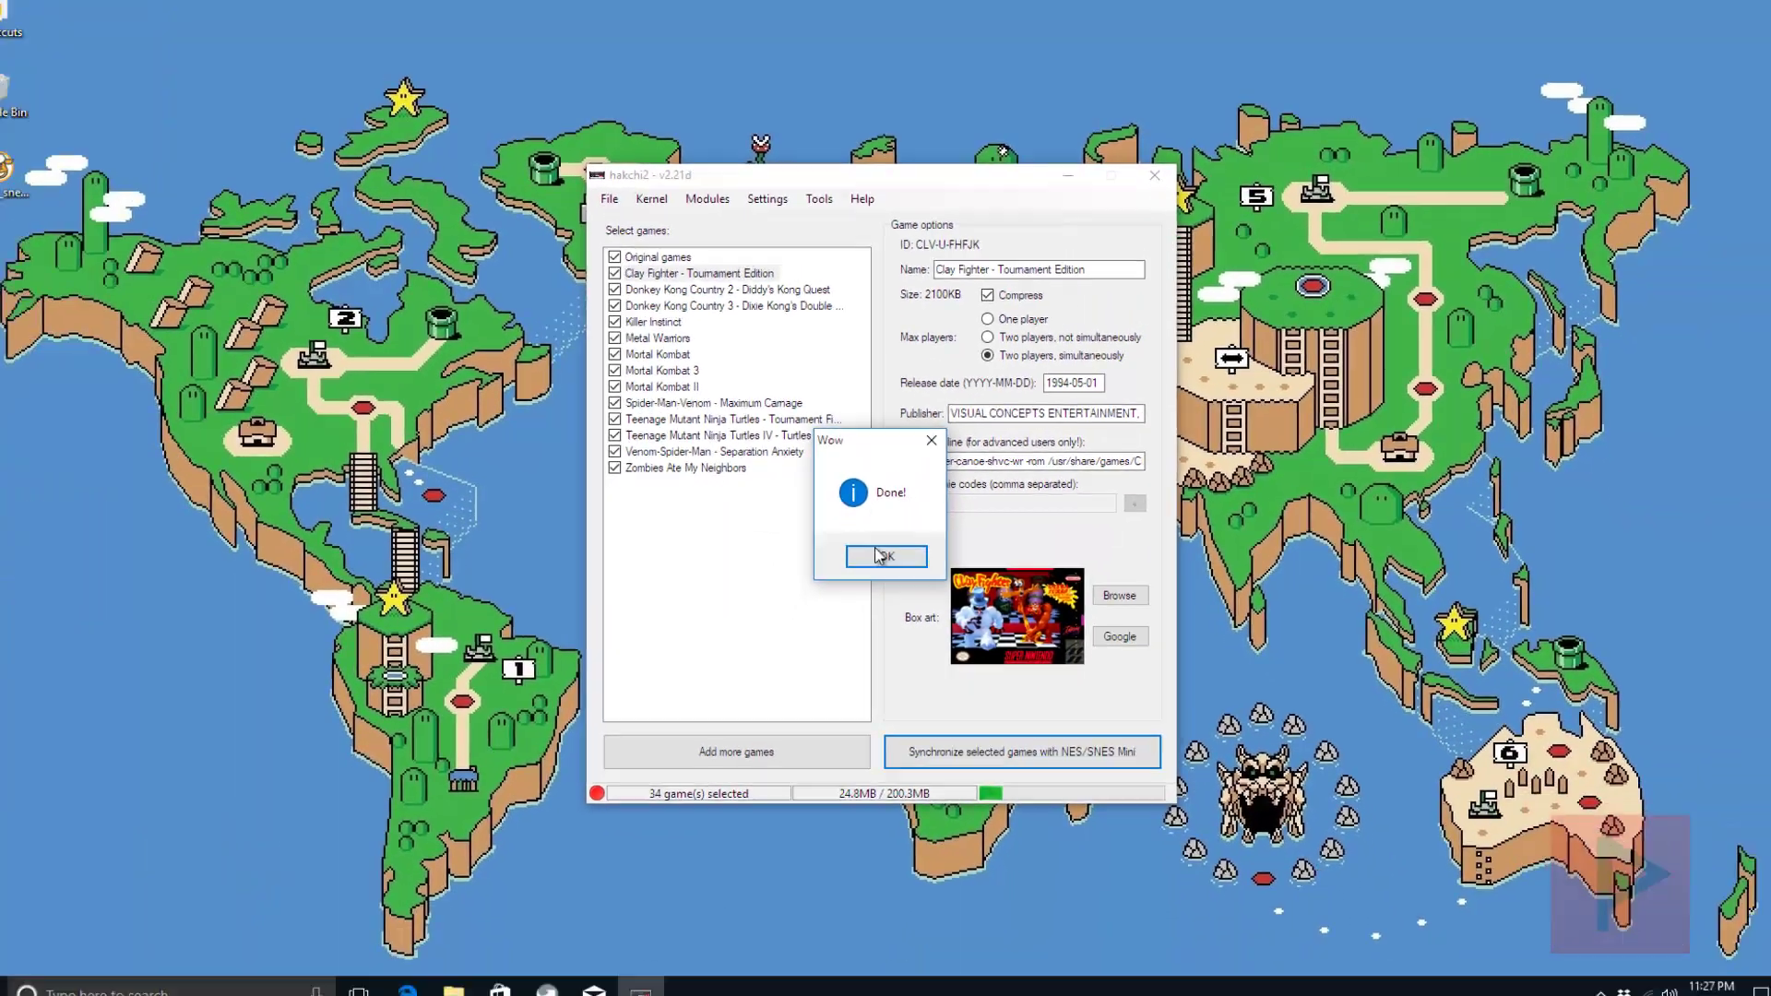
{"action": "left_click", "coordinate": [774, 596]}
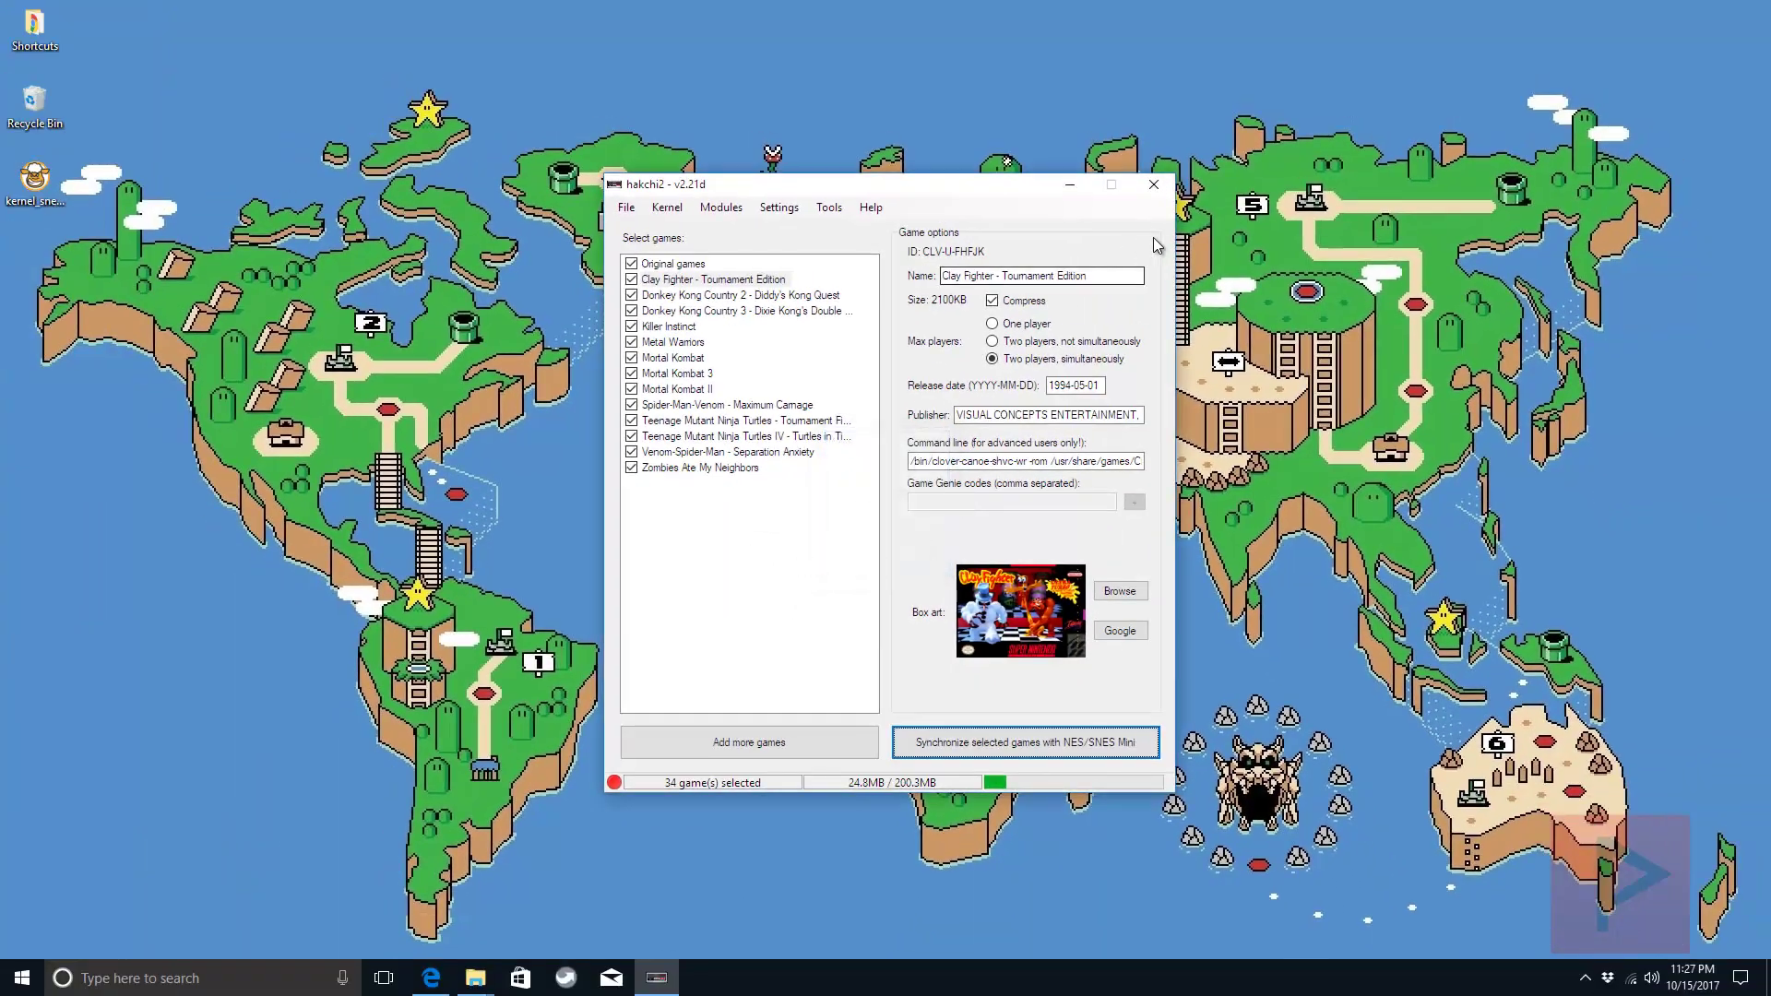
{"action": "left_click", "coordinate": [1152, 184]}
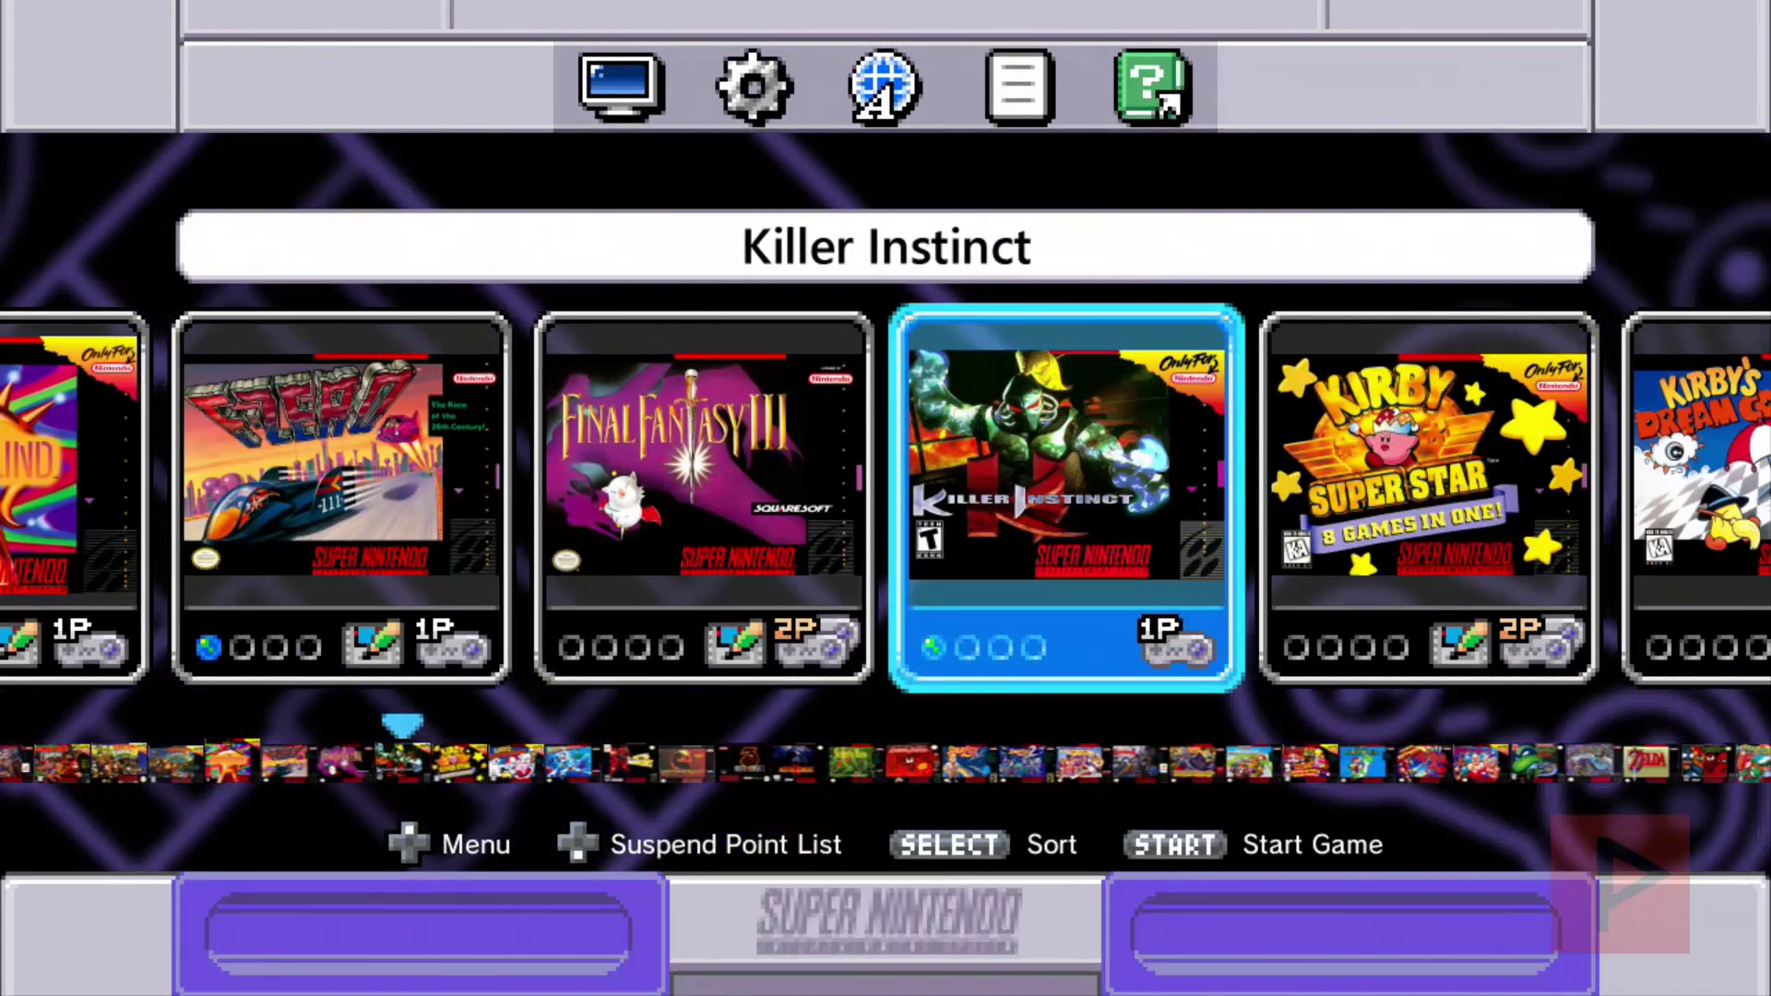
Browse the game covers past the Mortal Kombat games to Secret of Mana and Star Fox 2, then back
{"action": "key", "text": "Right"}
{"action": "key", "text": "Right"}
{"action": "key", "text": "Right"}
{"action": "key", "text": "Right"}
{"action": "key", "text": "Right"}
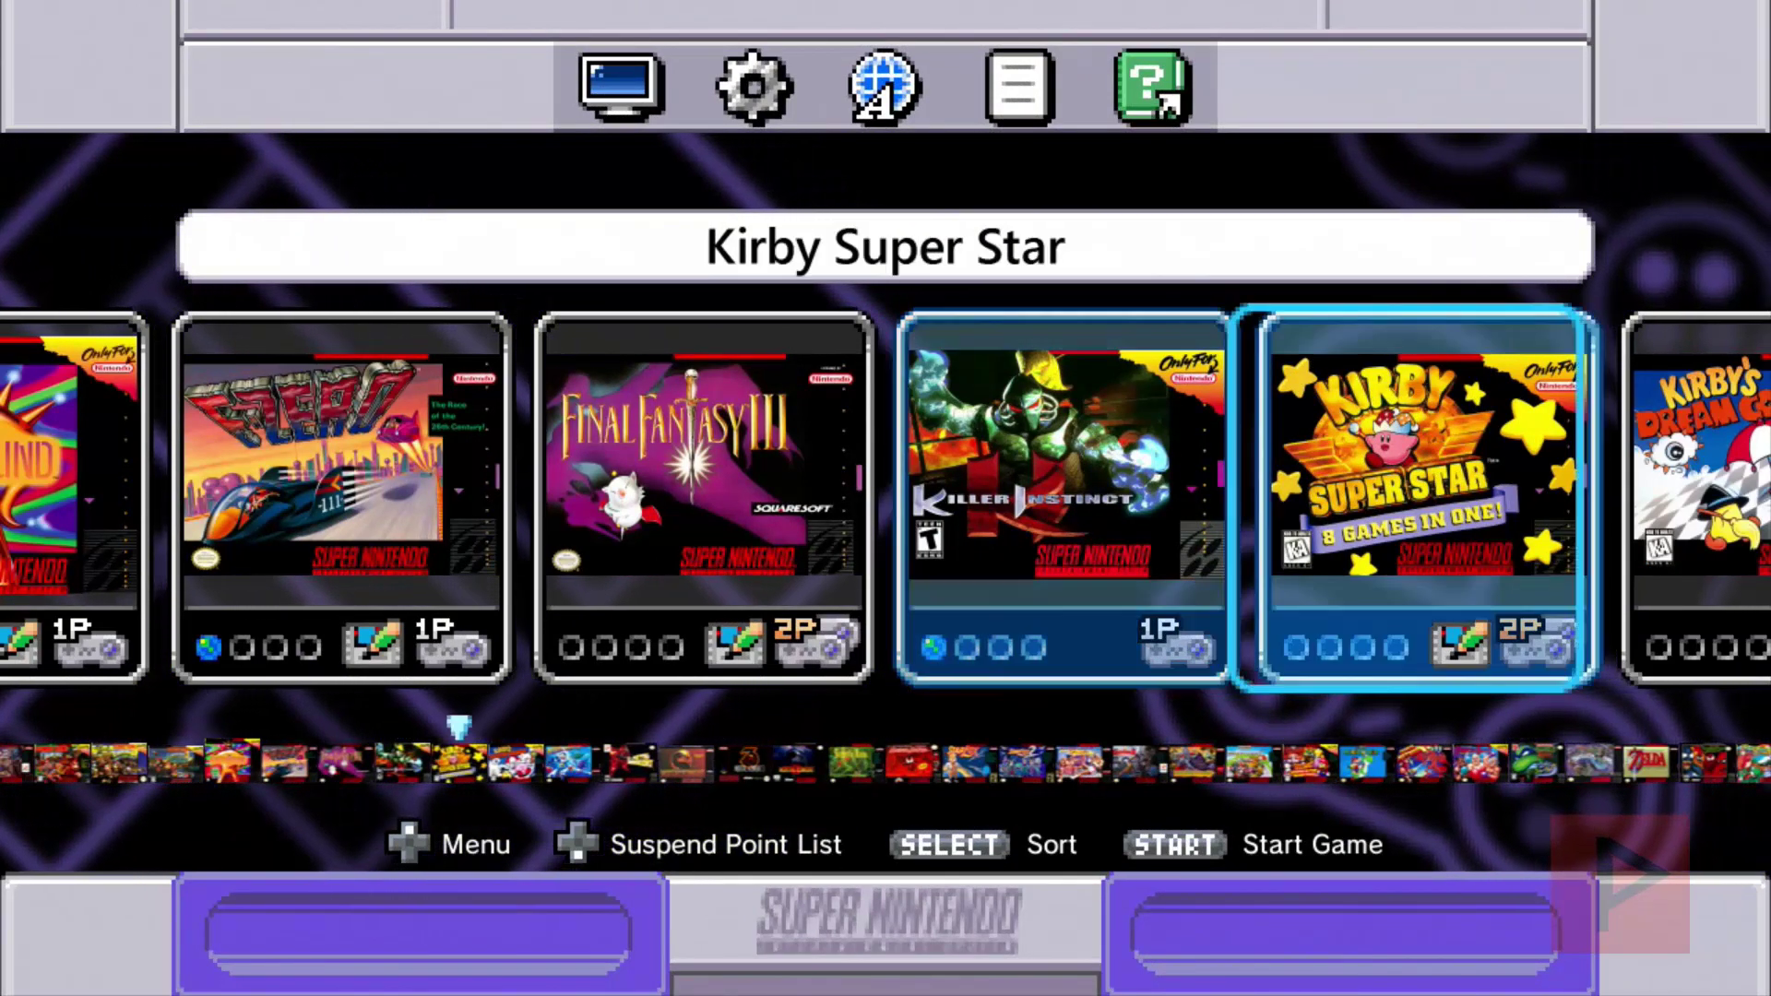
{"action": "key", "text": "Right"}
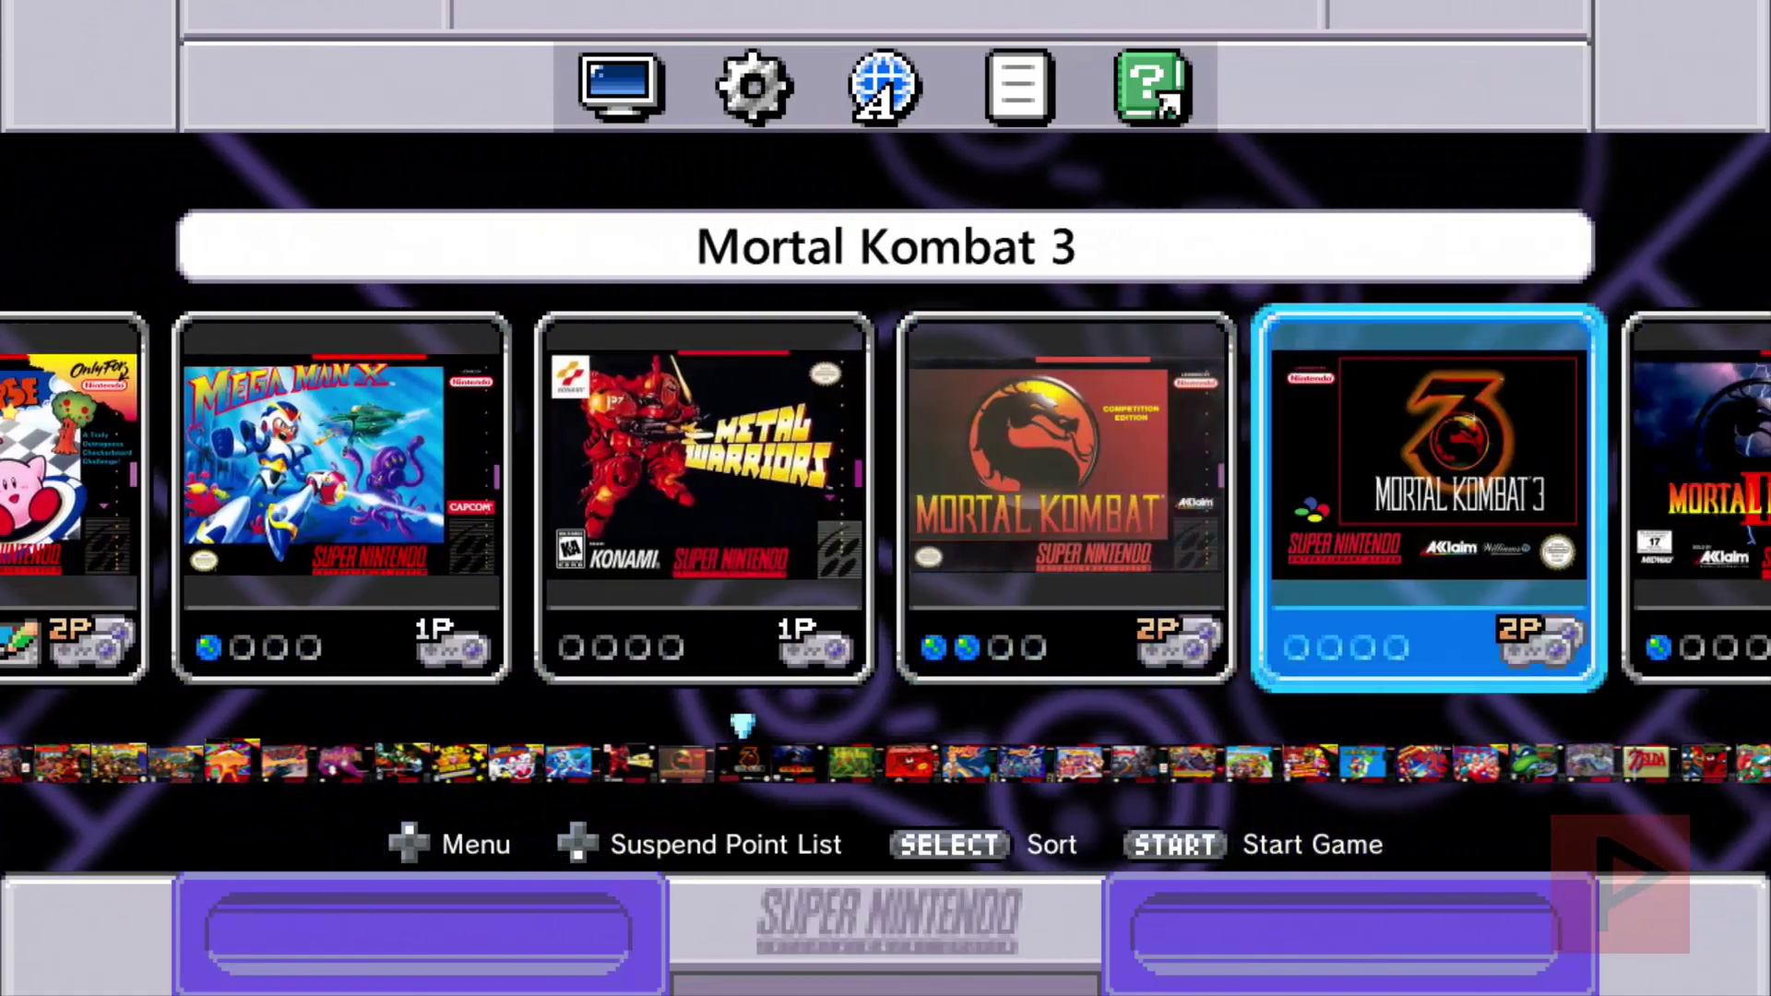
{"action": "key", "text": "Left"}
{"action": "key", "text": "Left"}
{"action": "key", "text": "Right"}
{"action": "key", "text": "Right"}
{"action": "key", "text": "Right"}
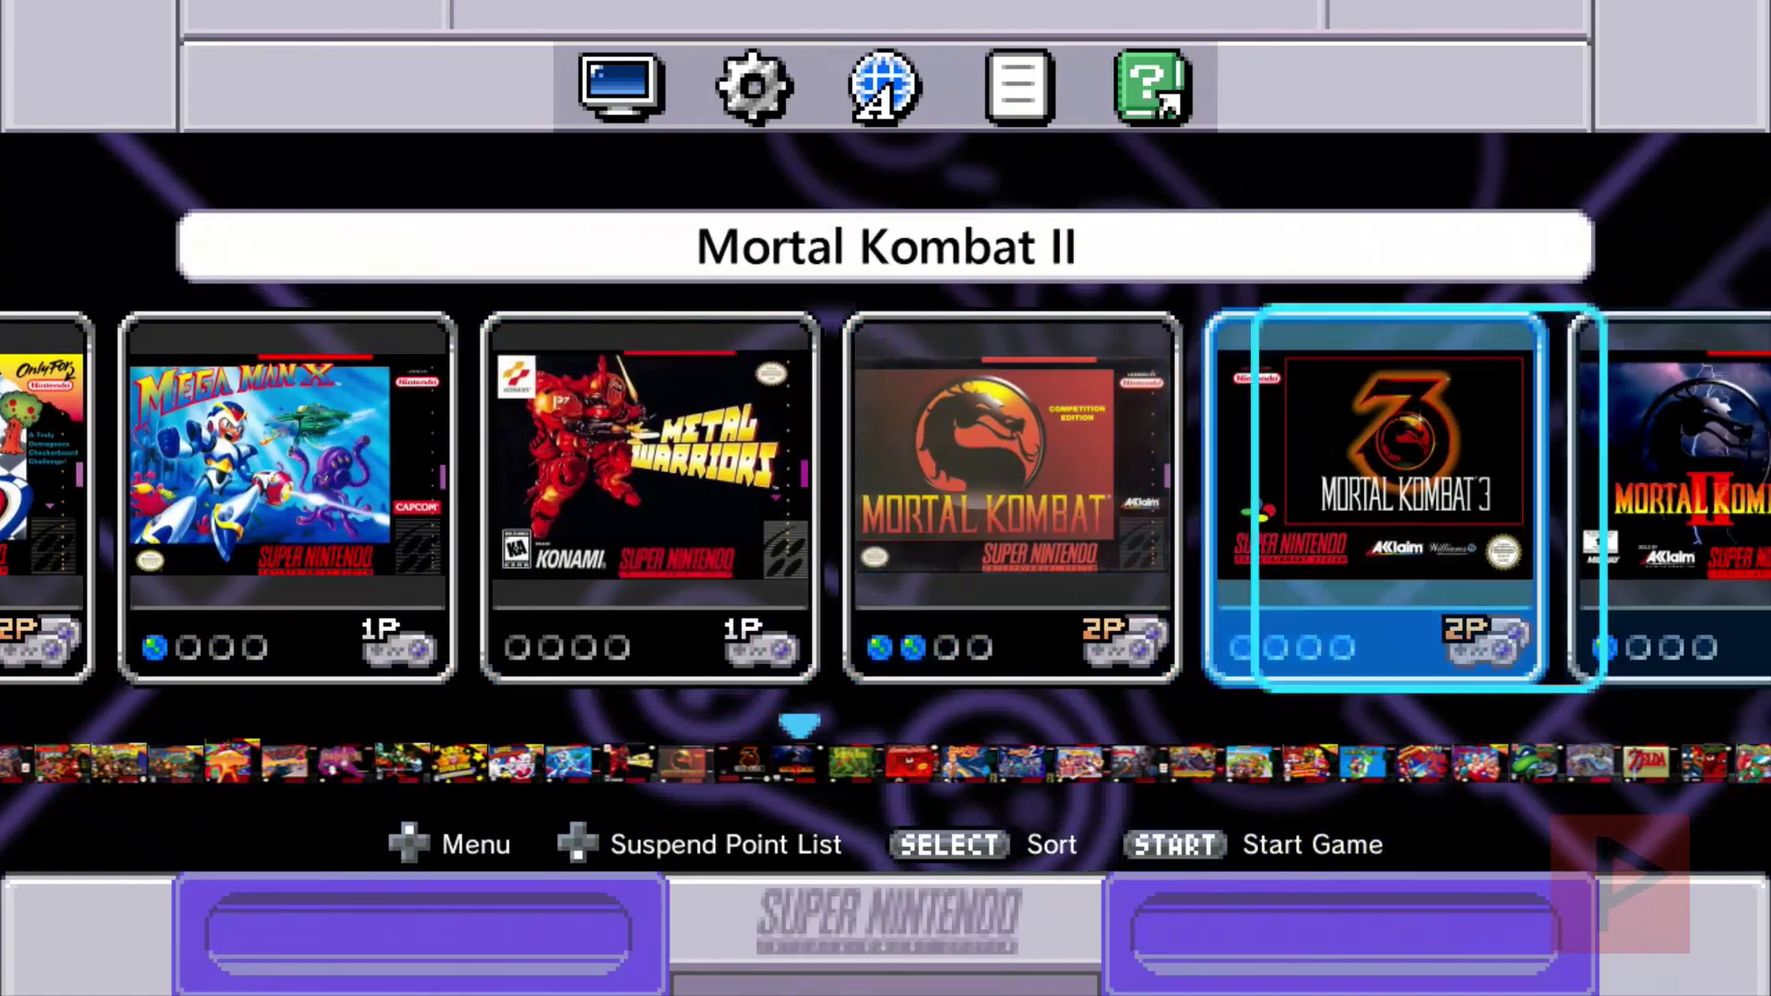
{"action": "key", "text": "Right"}
{"action": "key", "text": "Right"}
{"action": "key", "text": "Right"}
{"action": "key", "text": "Right"}
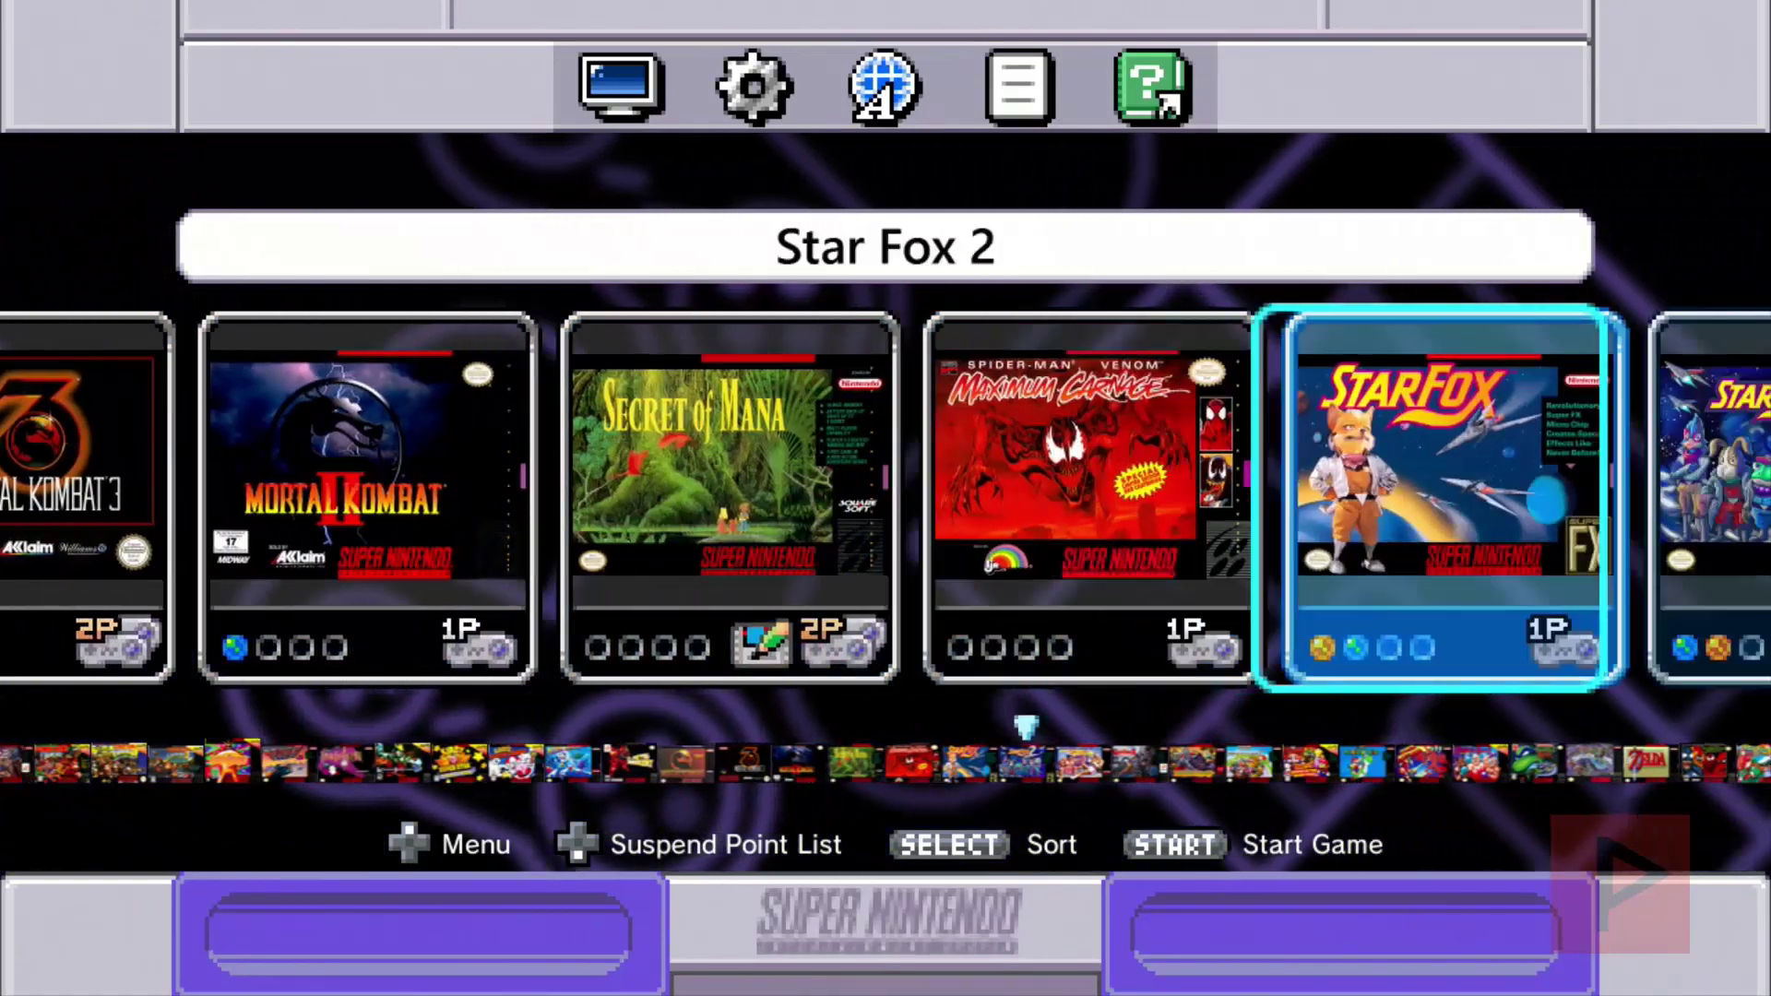
{"action": "key", "text": "Left"}
{"action": "key", "text": "Left"}
{"action": "key", "text": "Left"}
{"action": "key", "text": "Left"}
{"action": "key", "text": "Left"}
{"action": "key", "text": "Left"}
{"action": "key", "text": "Left"}
{"action": "key", "text": "Left"}
{"action": "key", "text": "Left"}
{"action": "key", "text": "Left"}
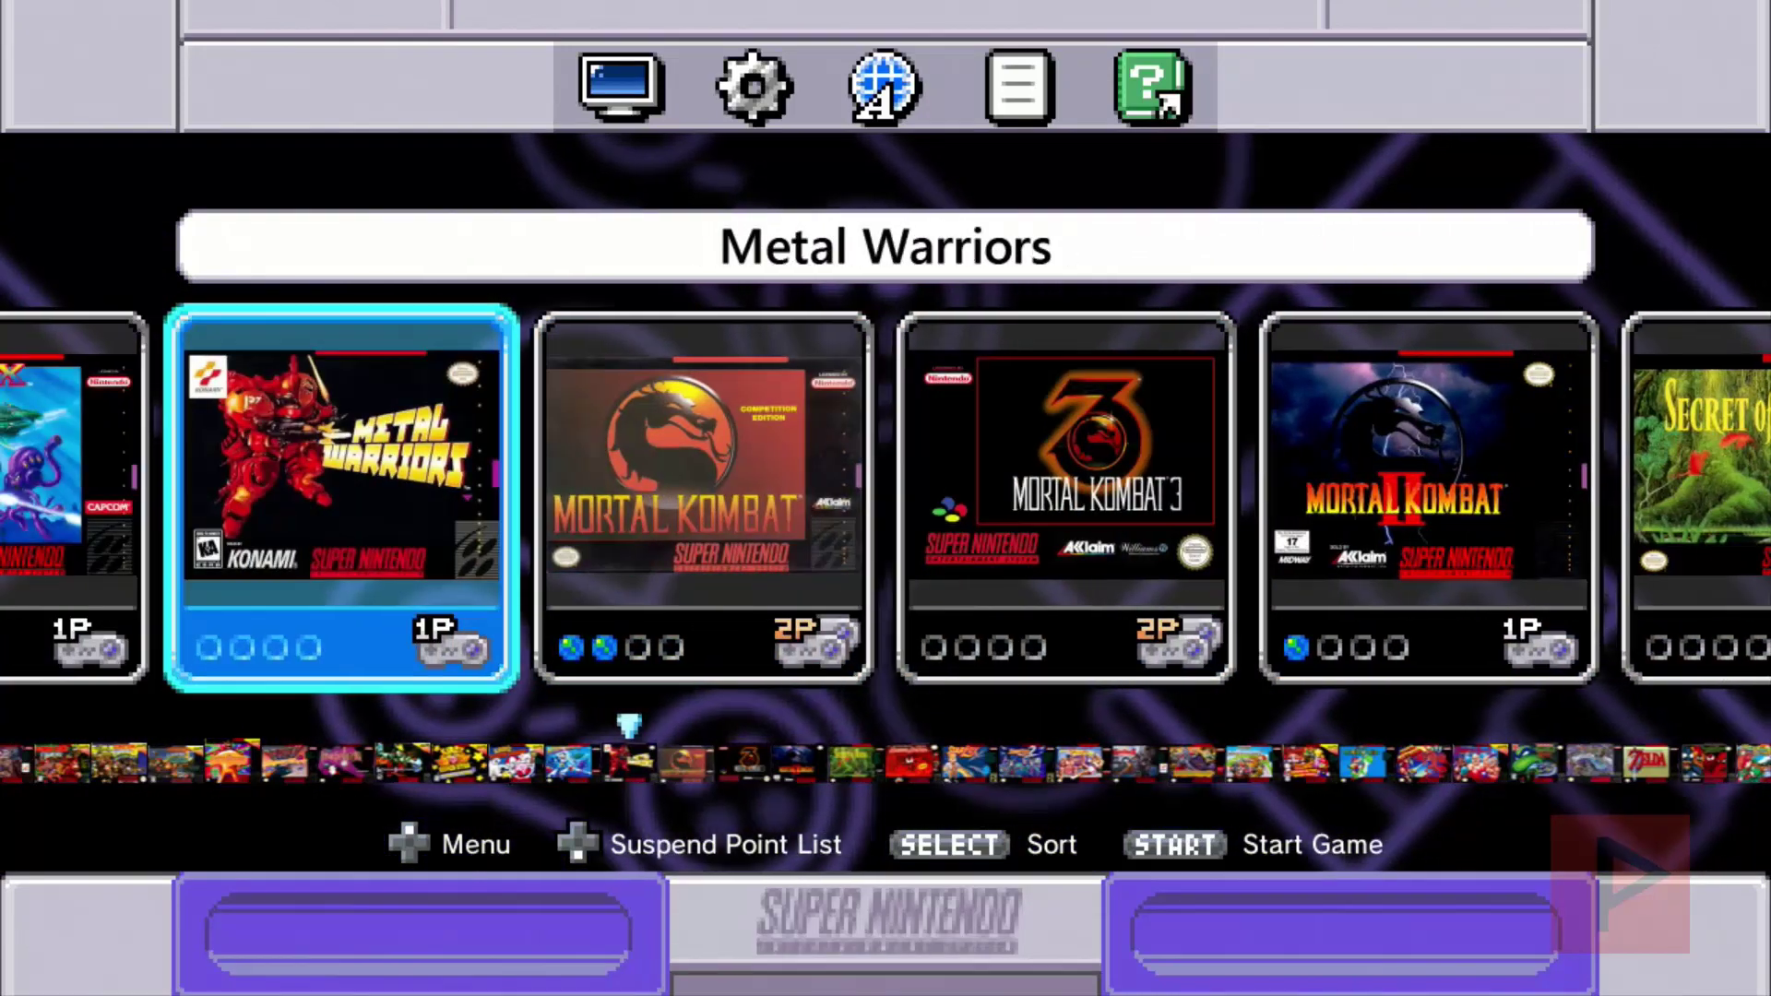
Return to Killer Instinct and open its Suspend Point List
{"action": "key", "text": "Left"}
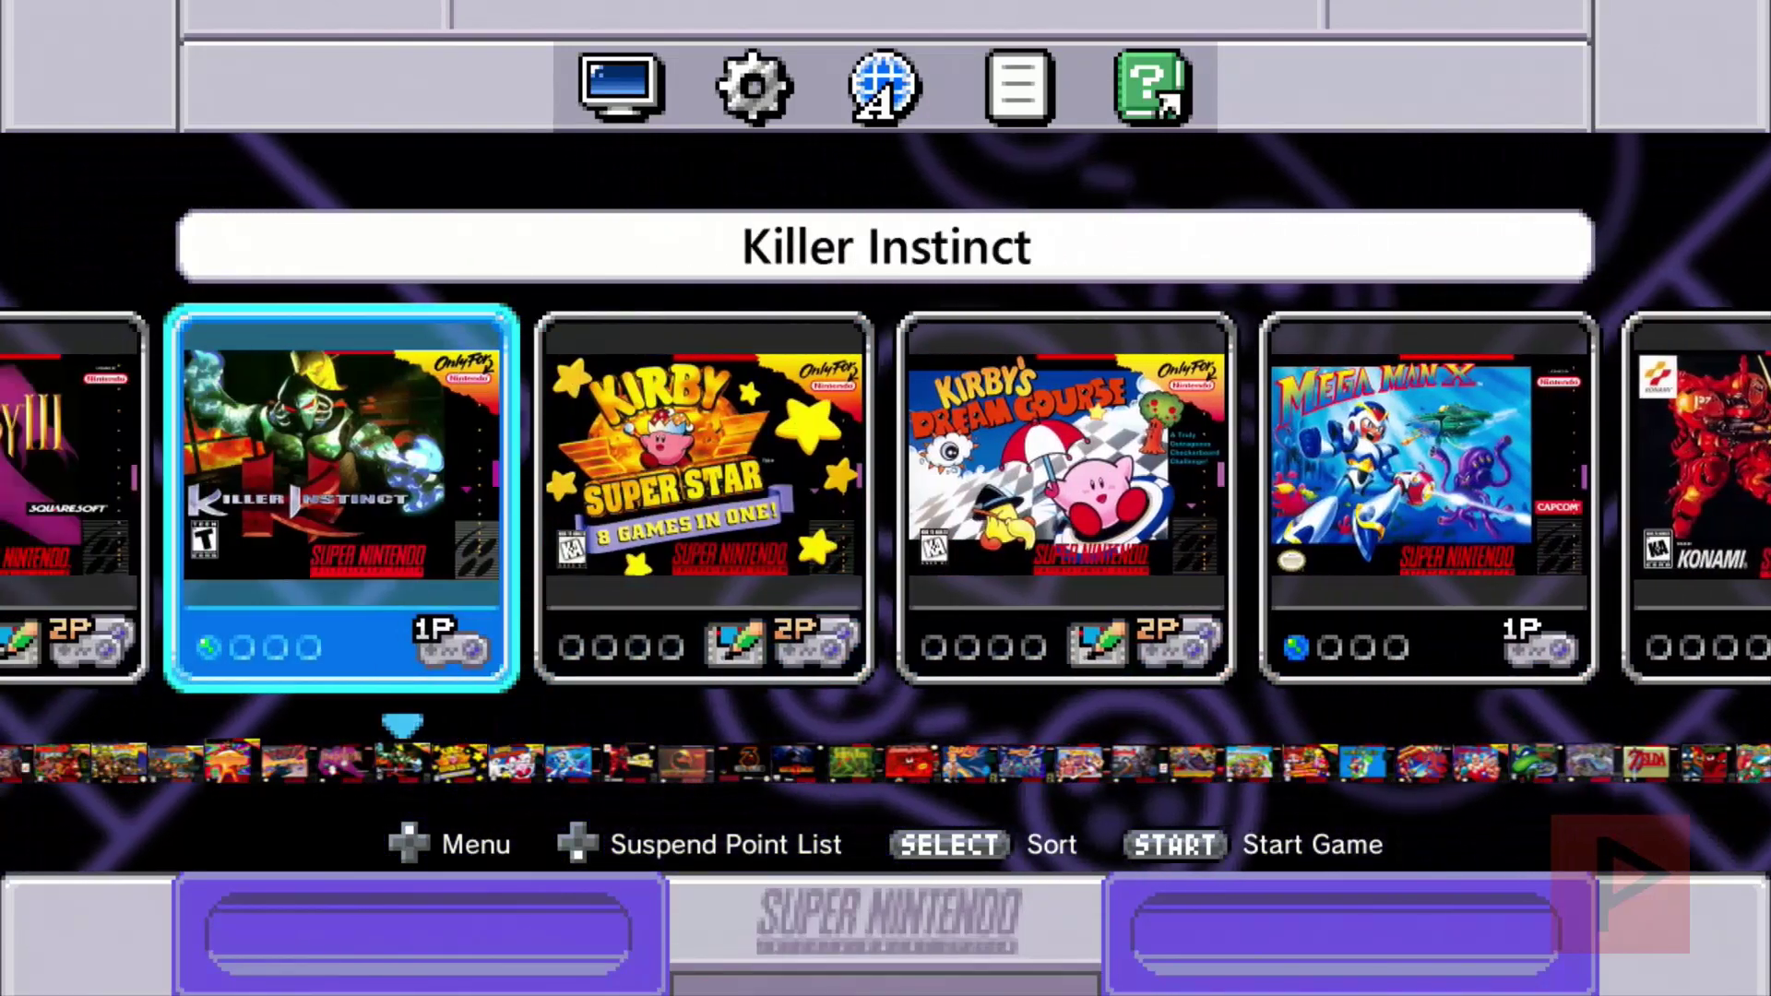
{"action": "key", "text": "Left"}
{"action": "key", "text": "Right"}
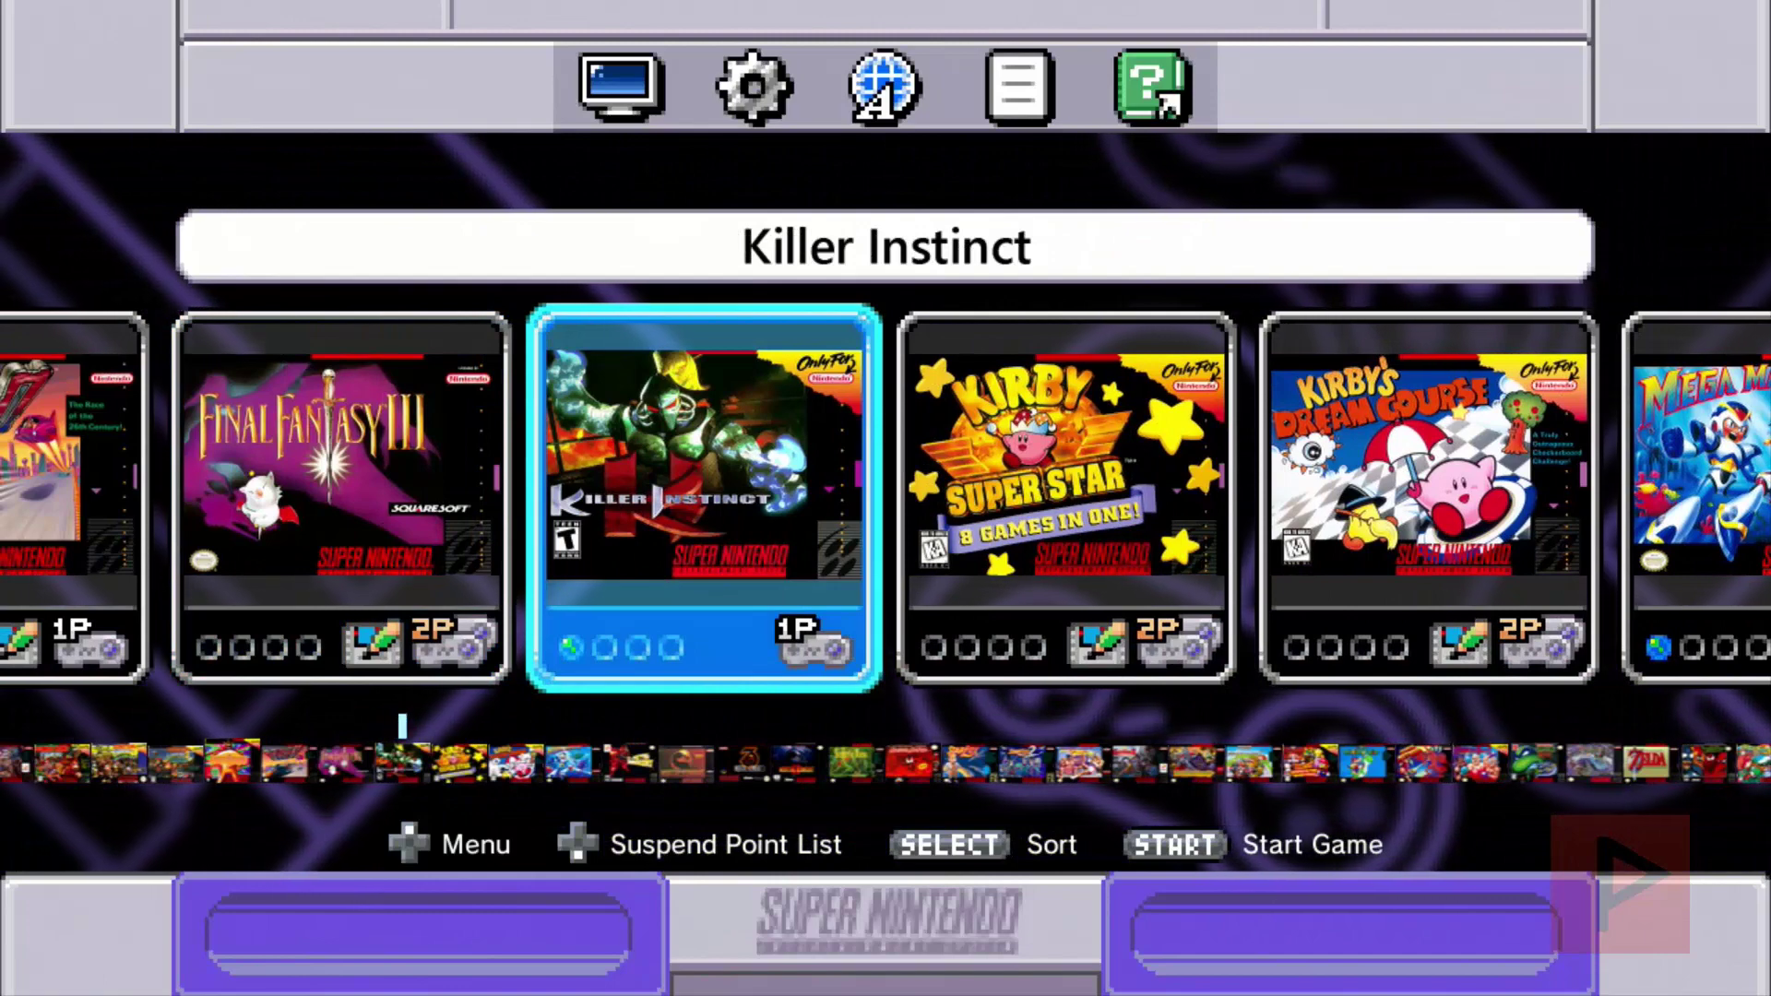
{"action": "key", "text": "Down"}
Load Killer Instinct's slot 1 suspend point (0:13) to resume the Cinder versus Jago fight
{"action": "key", "text": "Return"}
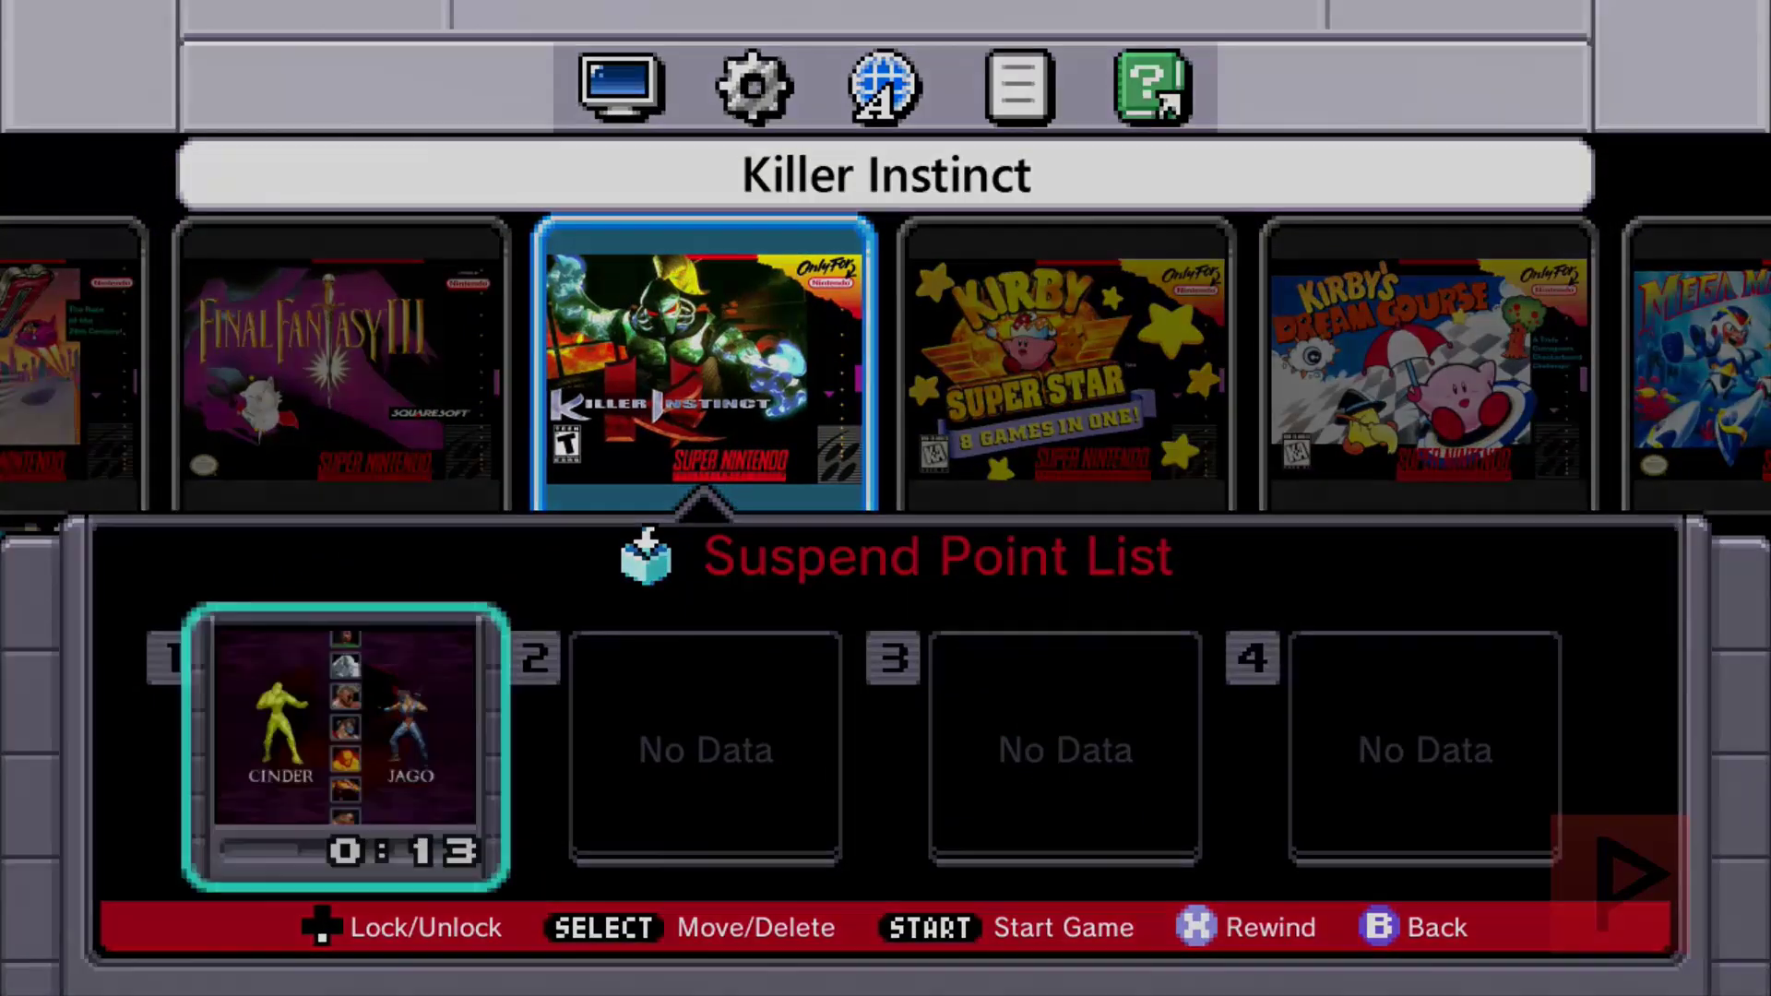